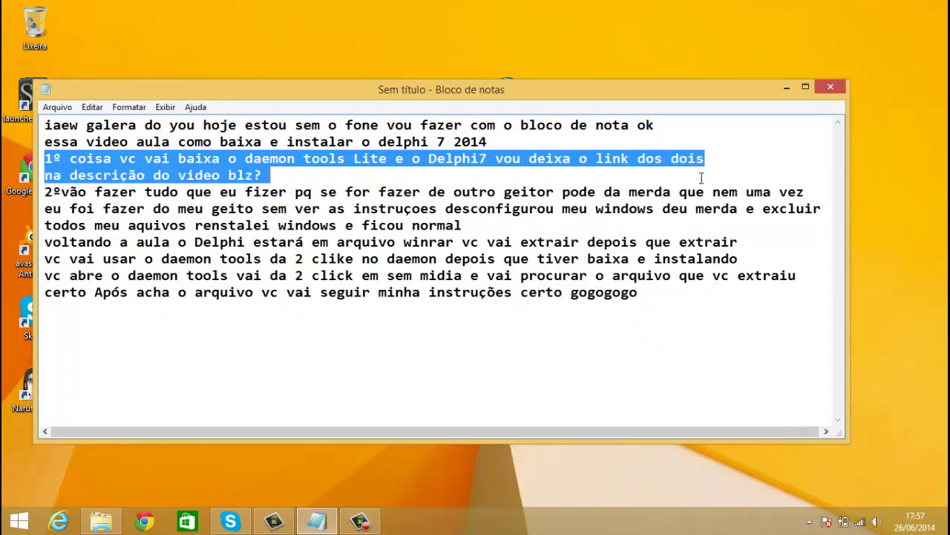
Read through the notes on following the instructions exactly and extracting the Delphi archive, highlighting each passage.
left_click_drag(47, 191, 798, 208)
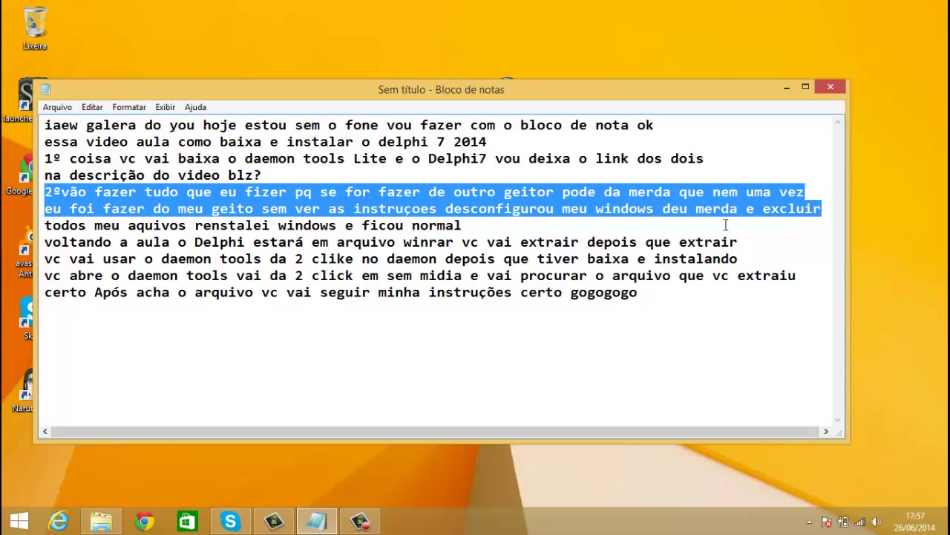
left_click_drag(46, 222, 471, 223)
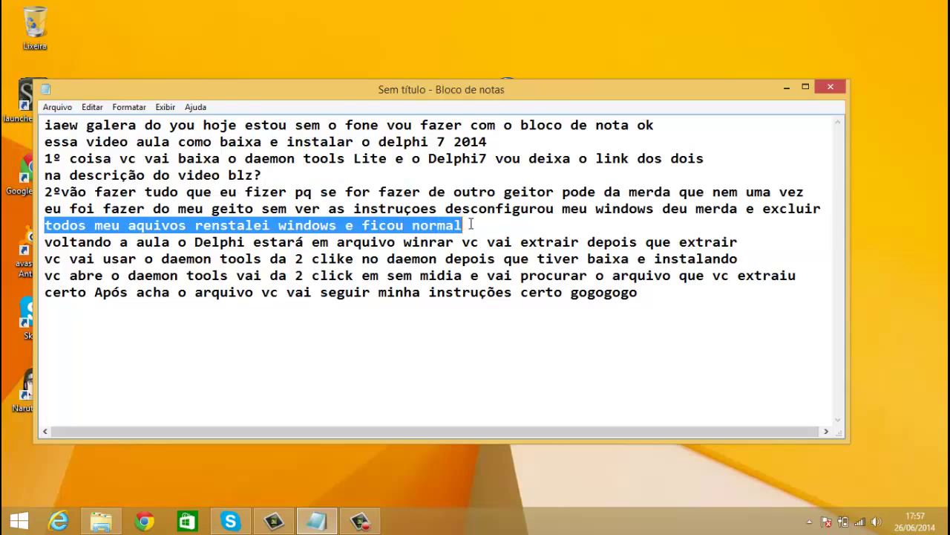
left_click(47, 242)
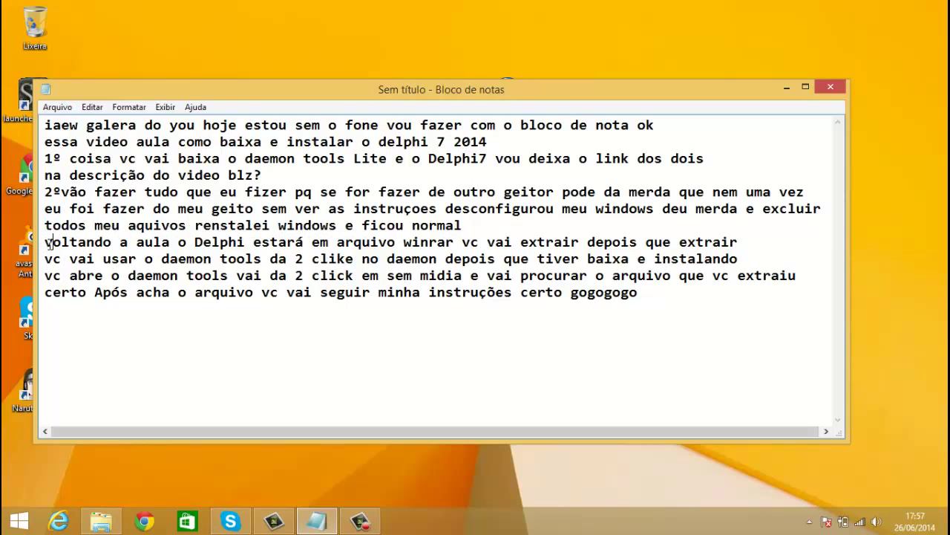
left_click_drag(87, 242, 698, 241)
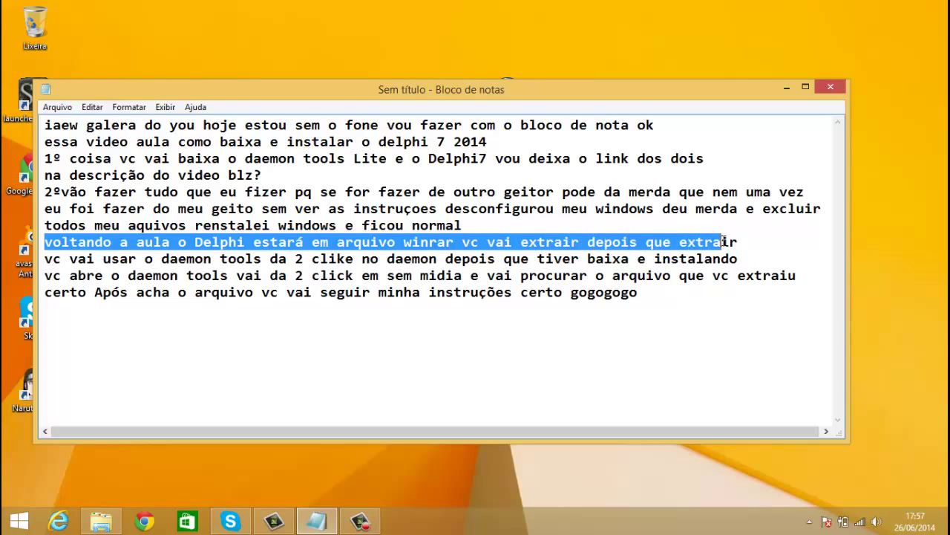
Extract the Delphi7 + Crack archive onto the desktop and move the extracted disc image closer to the middle.
left_click(786, 88)
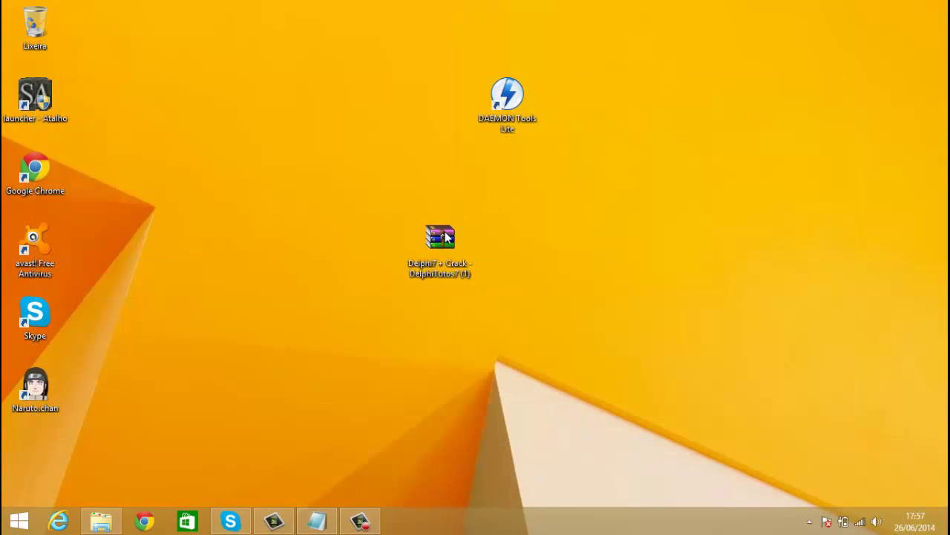
right_click(449, 251)
left_click(514, 289)
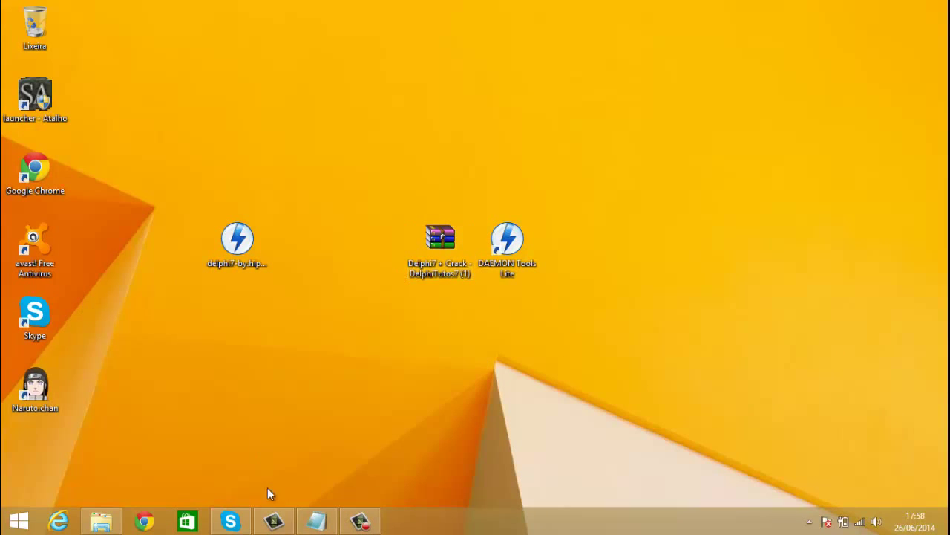
left_click_drag(327, 345, 202, 213)
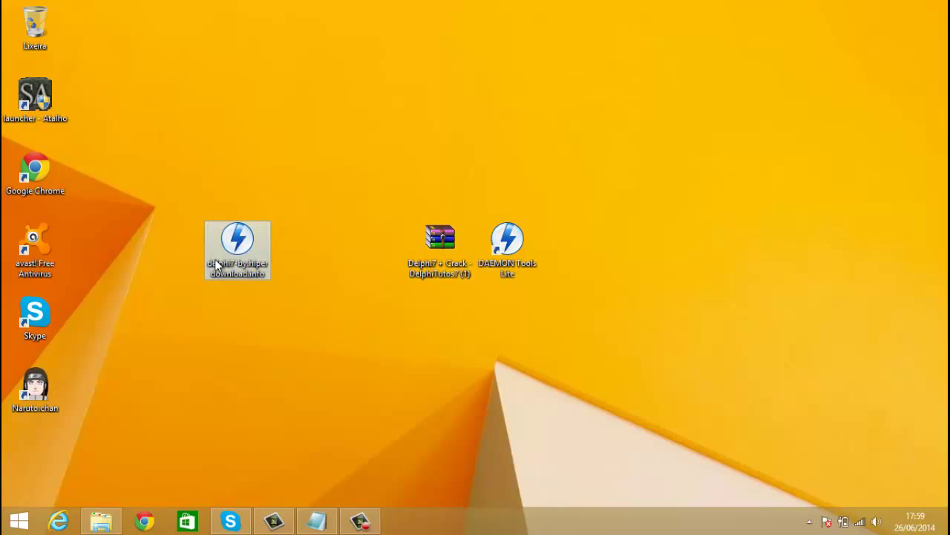
left_click_drag(237, 242, 305, 314)
Bring back the notes and read the lines on opening the extracted file with DAEMON Tools, highlighting them.
left_click(318, 521)
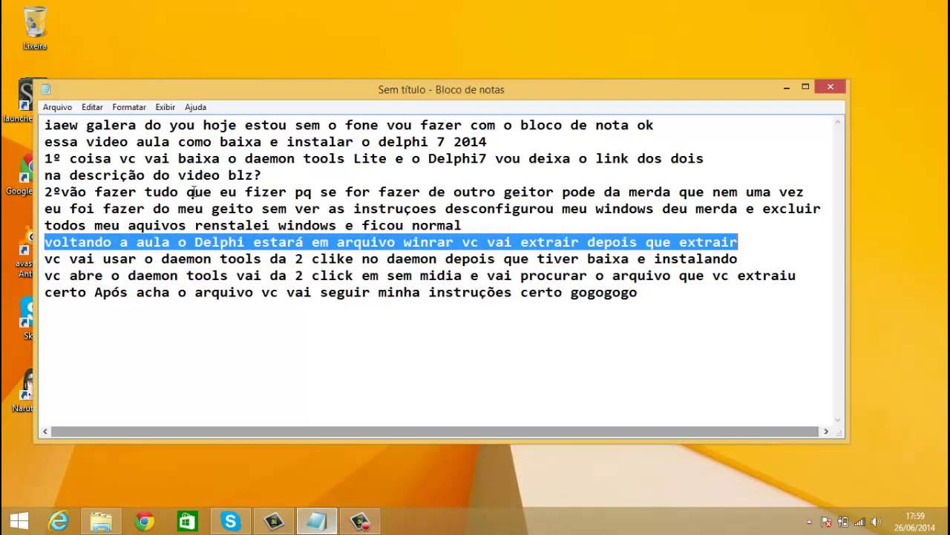
left_click(46, 258)
left_click_drag(46, 258, 749, 258)
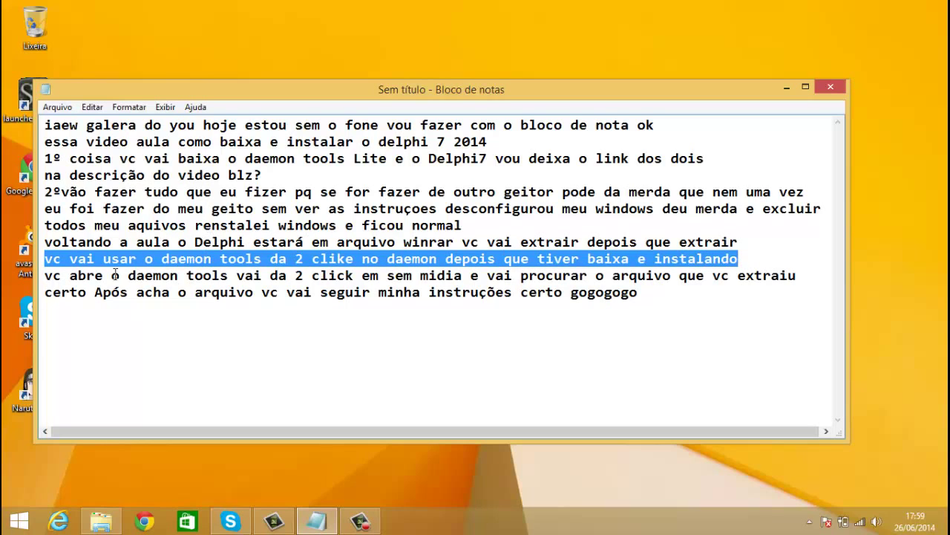
left_click_drag(49, 274, 572, 297)
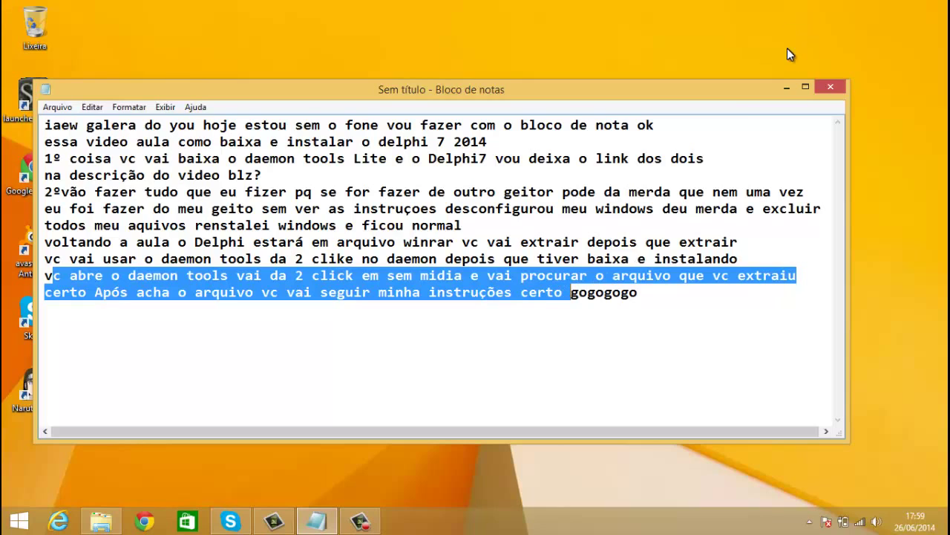
Minimize the notes and launch DAEMON Tools Lite from the desktop.
left_click(786, 87)
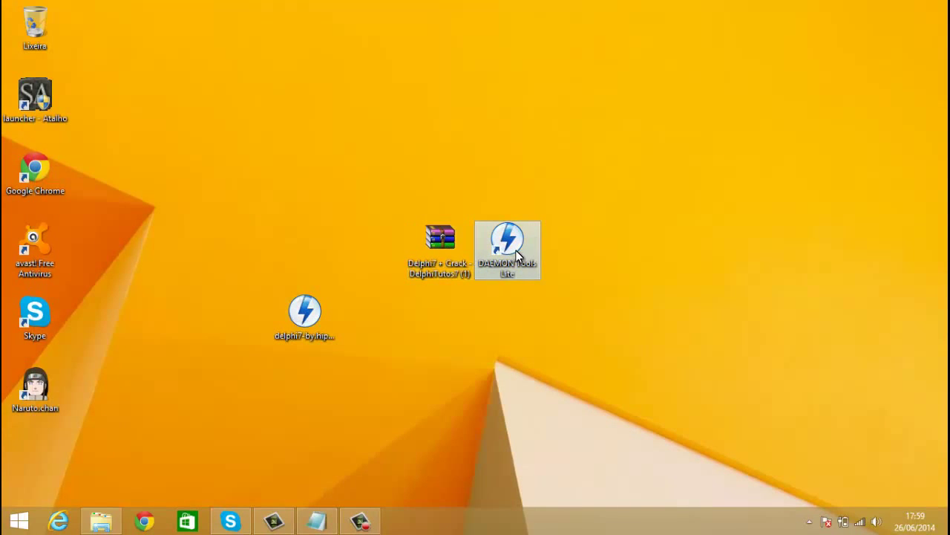
key("shift+F10")
left_click(575, 215)
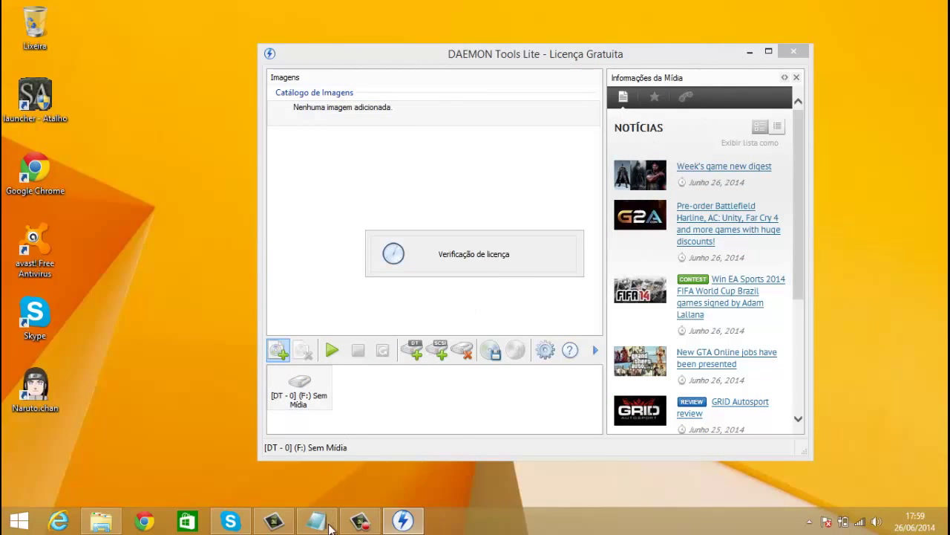
Check the mounting instructions in the notes and return to DAEMON Tools Lite.
left_click(317, 521)
left_click(702, 276)
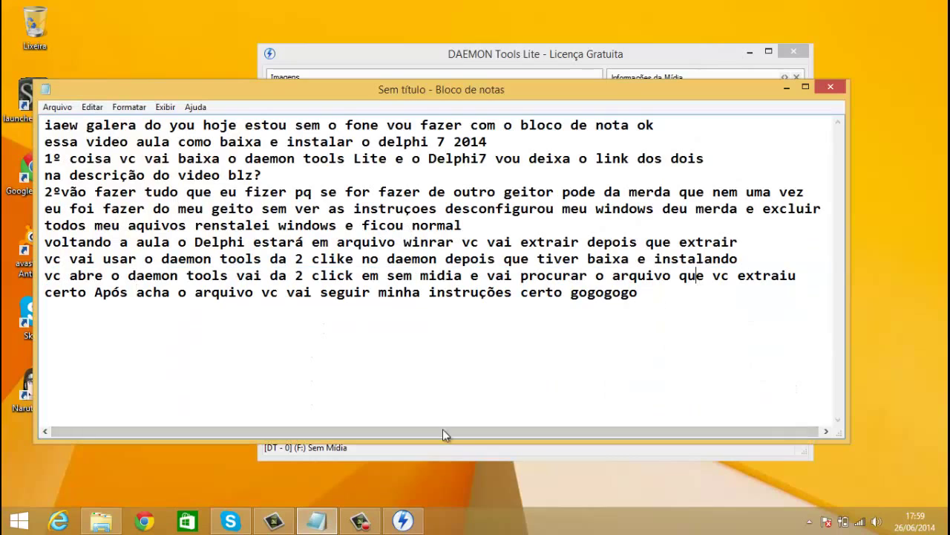
left_click(786, 87)
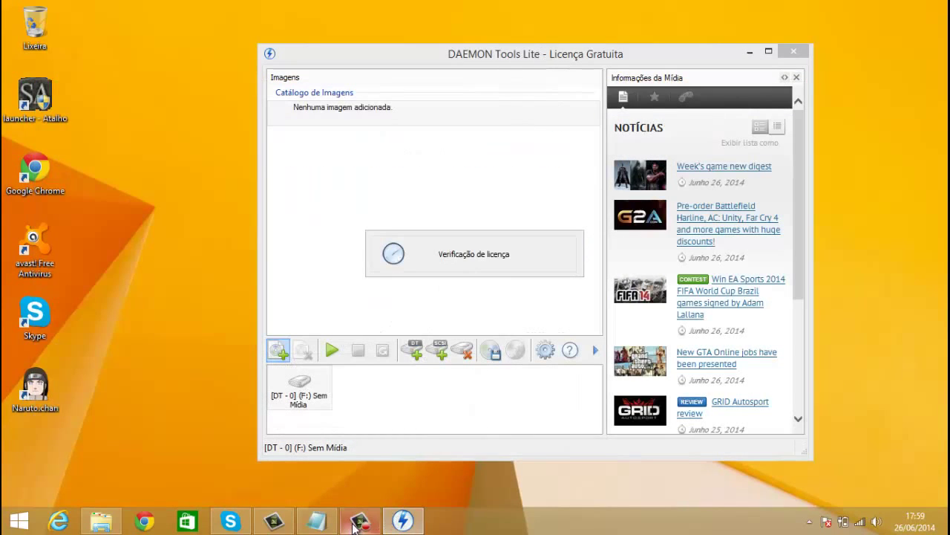
left_click(359, 521)
left_click(809, 439)
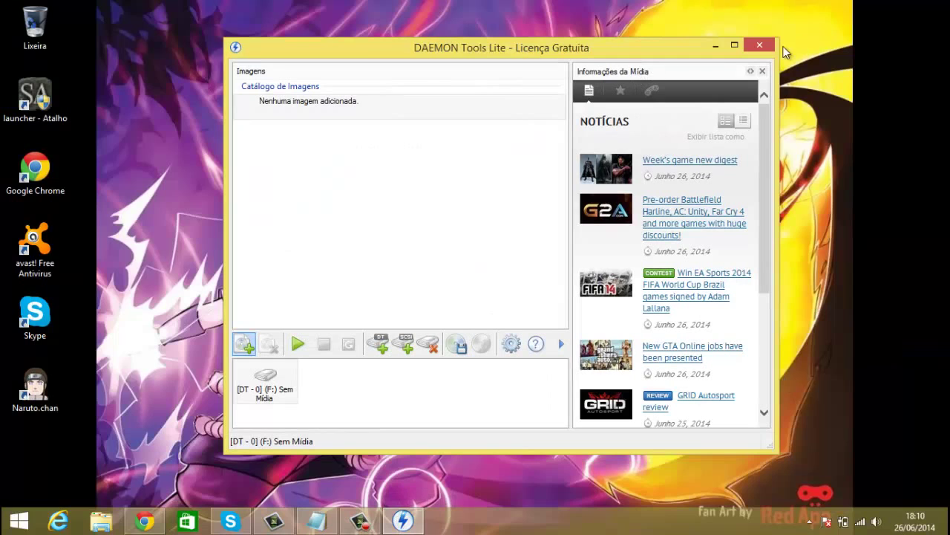
Hide the media information pane and mount the delphi7-by.hiperdownload.info image from the desktop on the virtual drive.
left_click(762, 71)
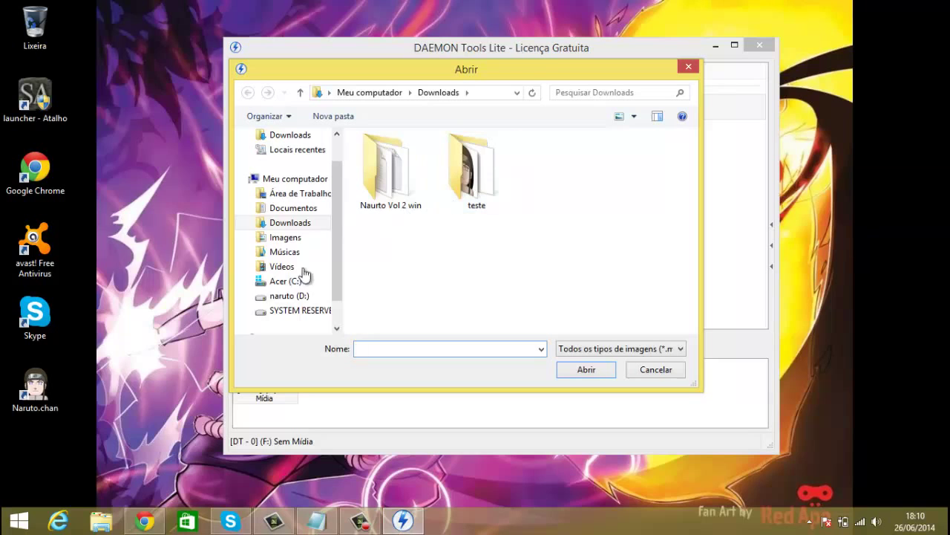
scroll(339, 240, "up", 2)
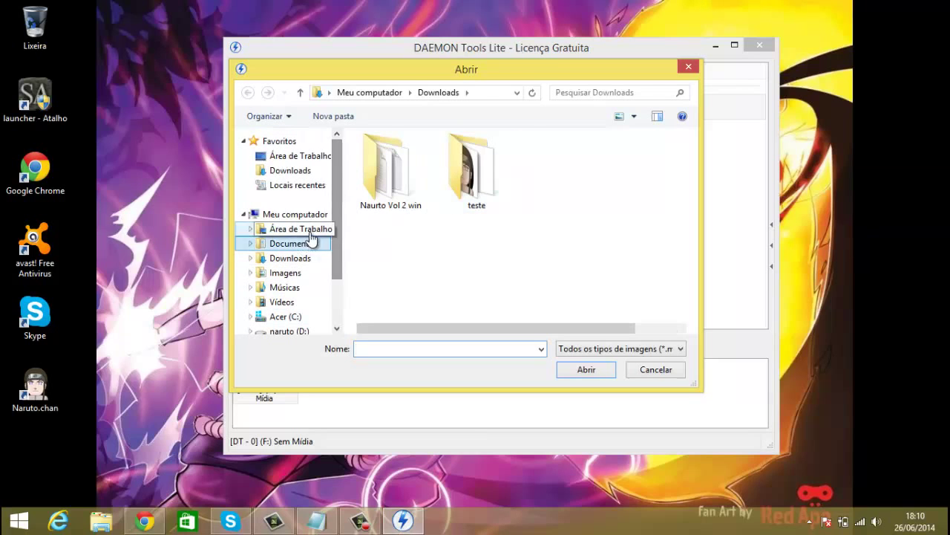
left_click(300, 229)
left_click(426, 159)
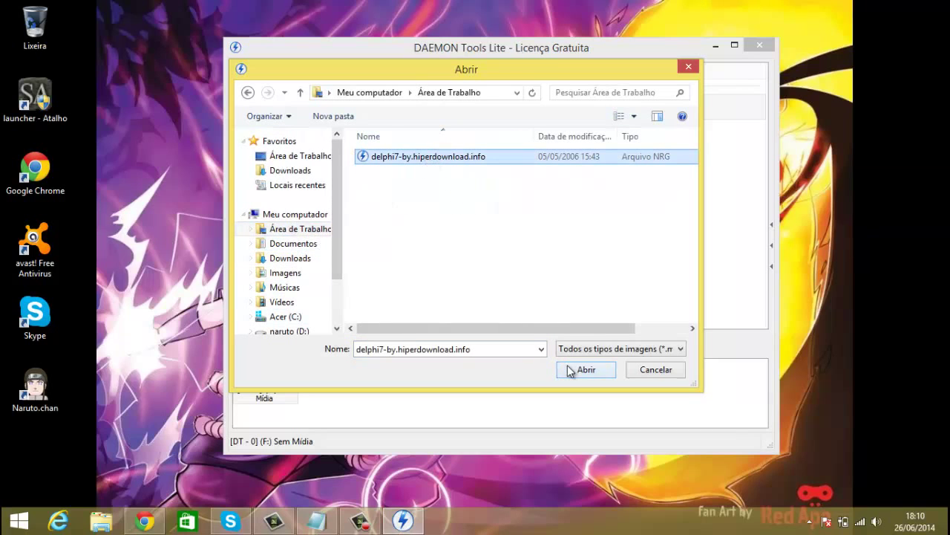
left_click(586, 369)
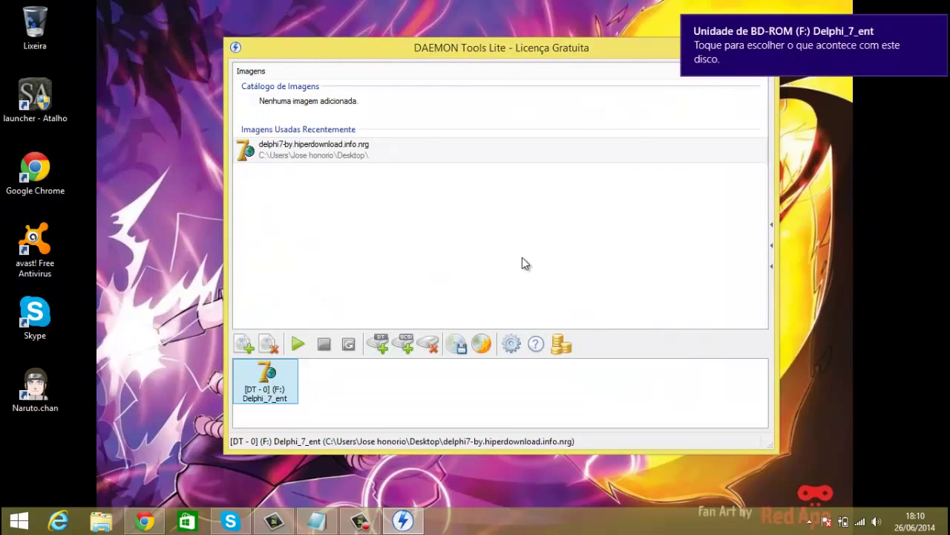
left_click(338, 145)
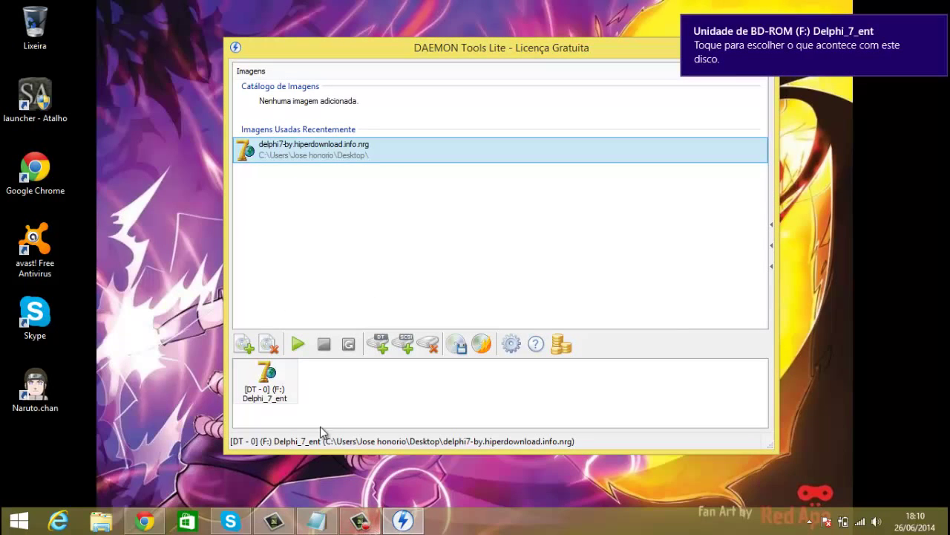
Add the line "agora vc da 2 click" at the end of the notes, and minimize them.
left_click(316, 520)
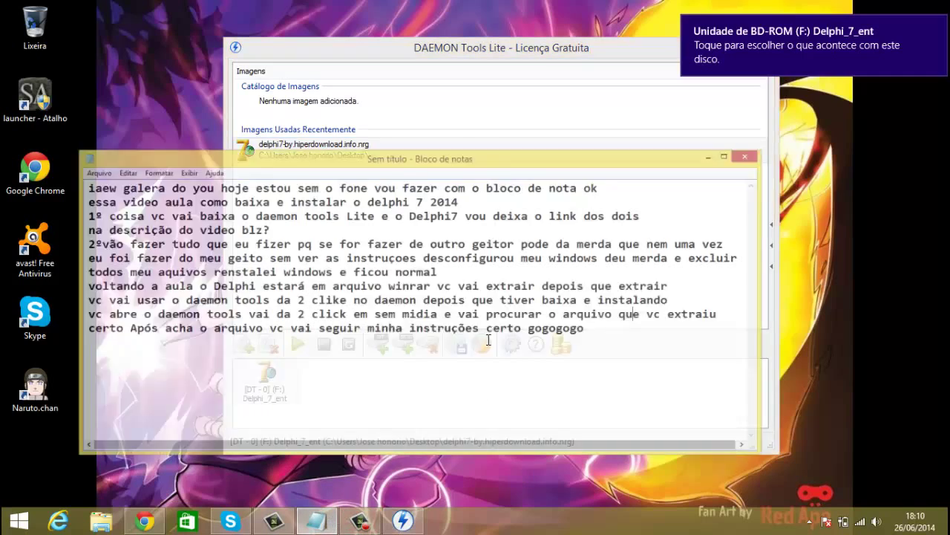
left_click(643, 296)
key("Return")
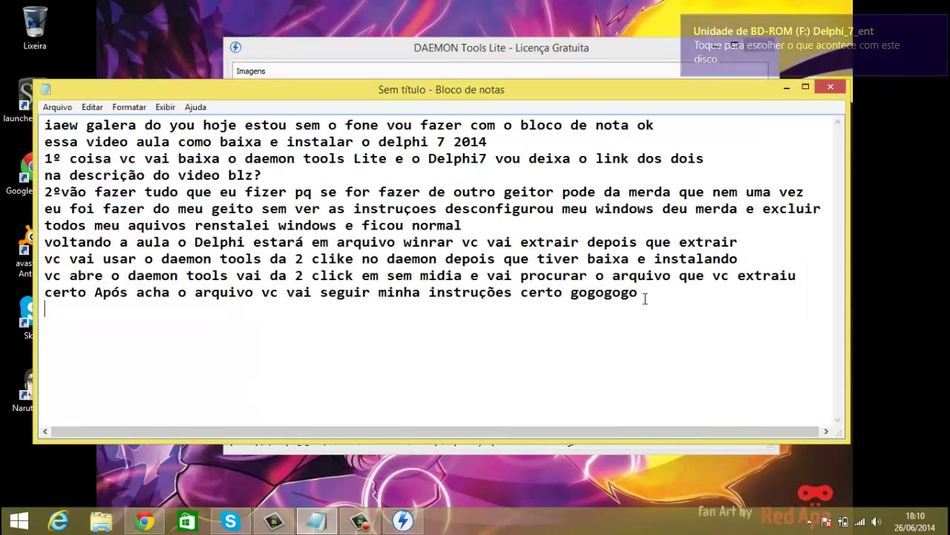
type("agora vc da 2 click")
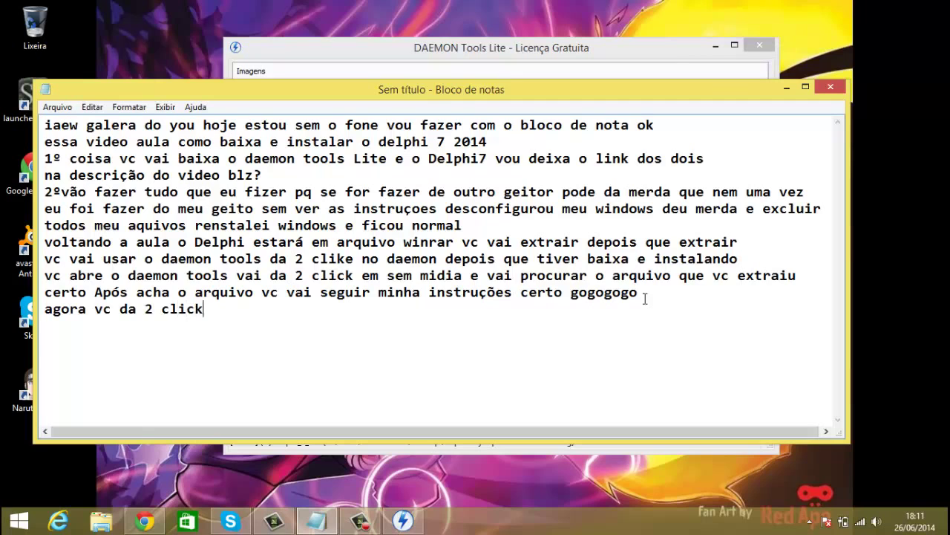
left_click(786, 87)
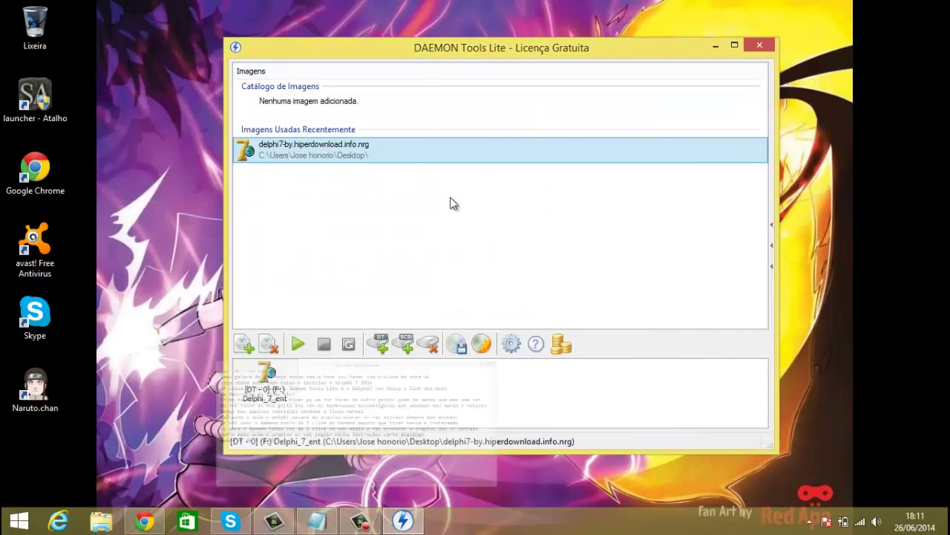
Mount the recently used Delphi 7 image again and run the installer from the Delphi_7_ent drive without getting compatibility help.
double_click(398, 152)
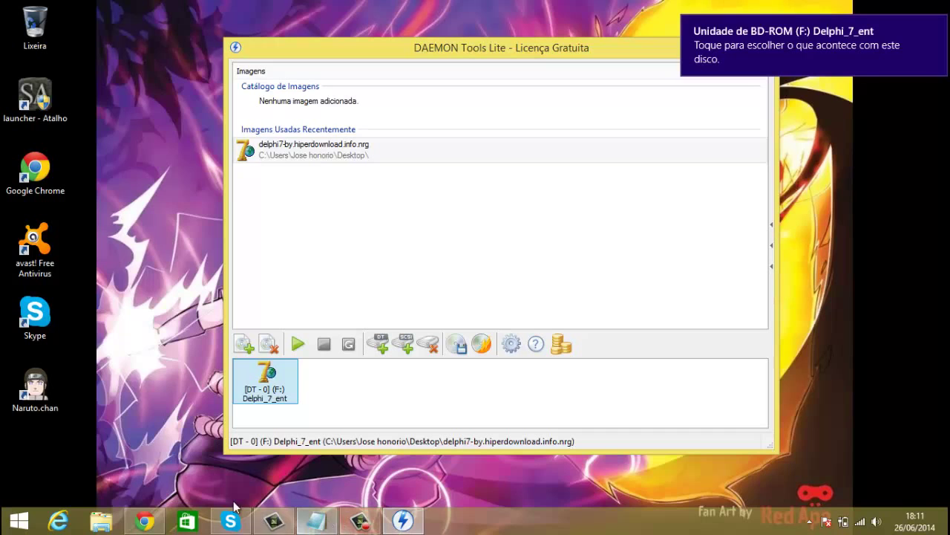
left_click(101, 521)
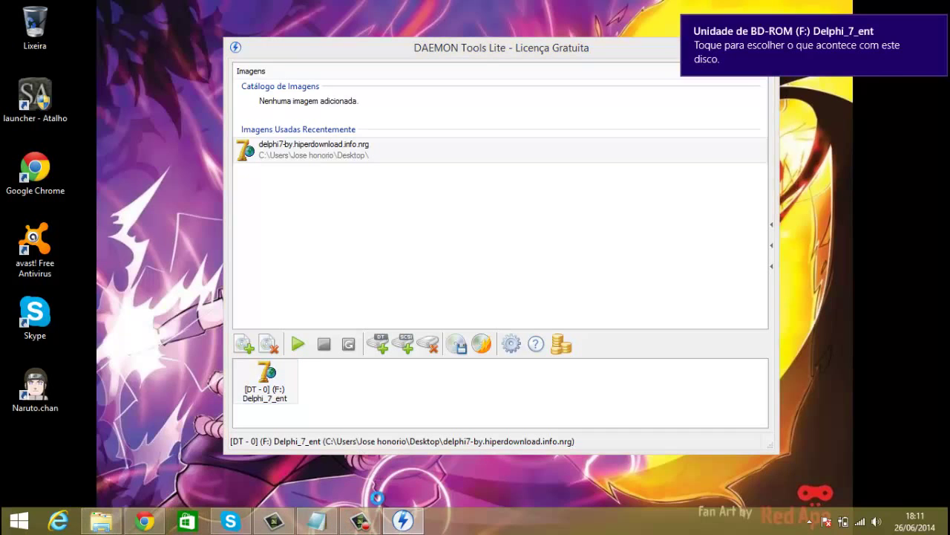
left_click_drag(577, 88, 452, 80)
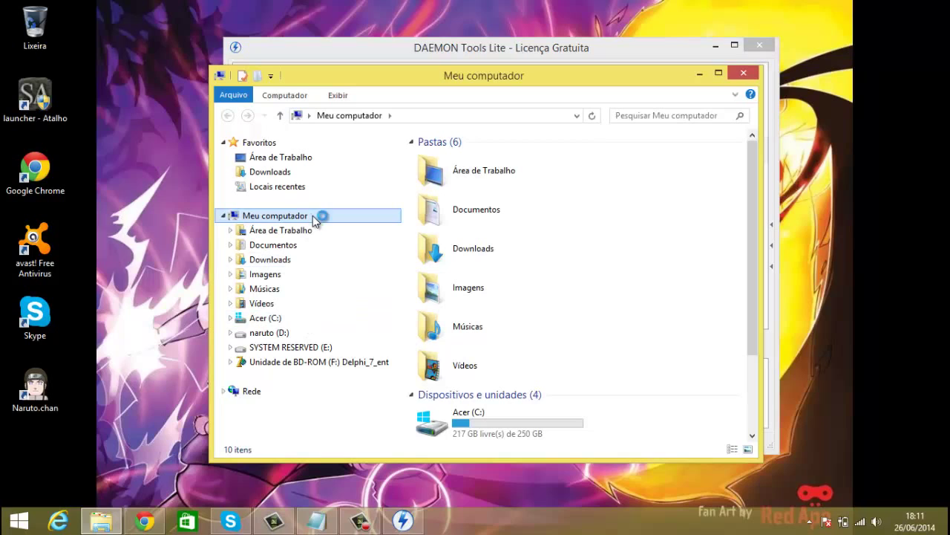
left_click(718, 75)
left_click(807, 202)
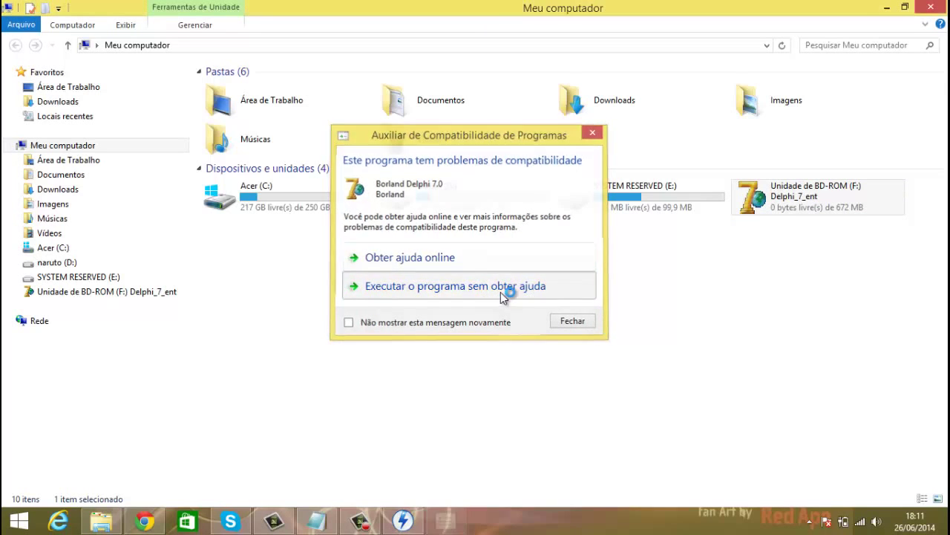
left_click(501, 289)
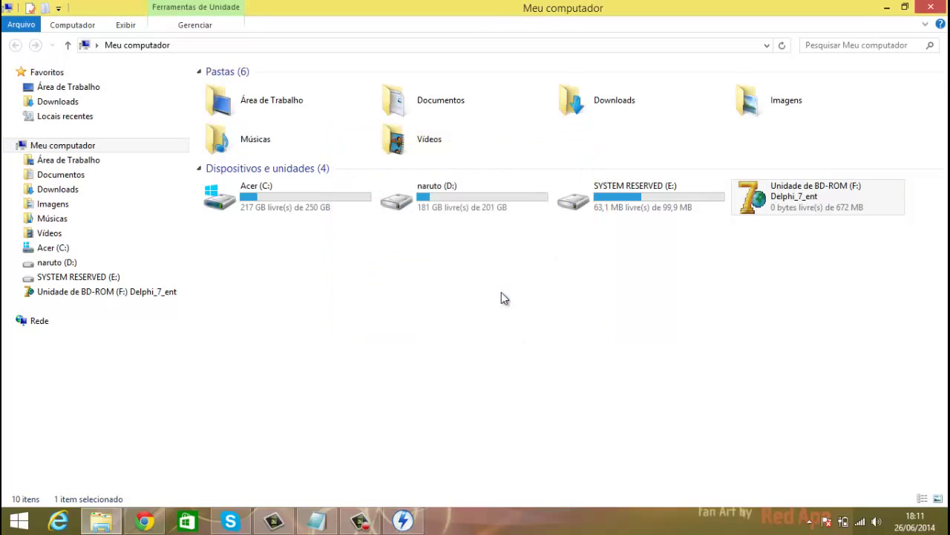
Run the install program from the Delphi_7_ent drive a second time and close the duplicate setup launcher.
right_click(803, 208)
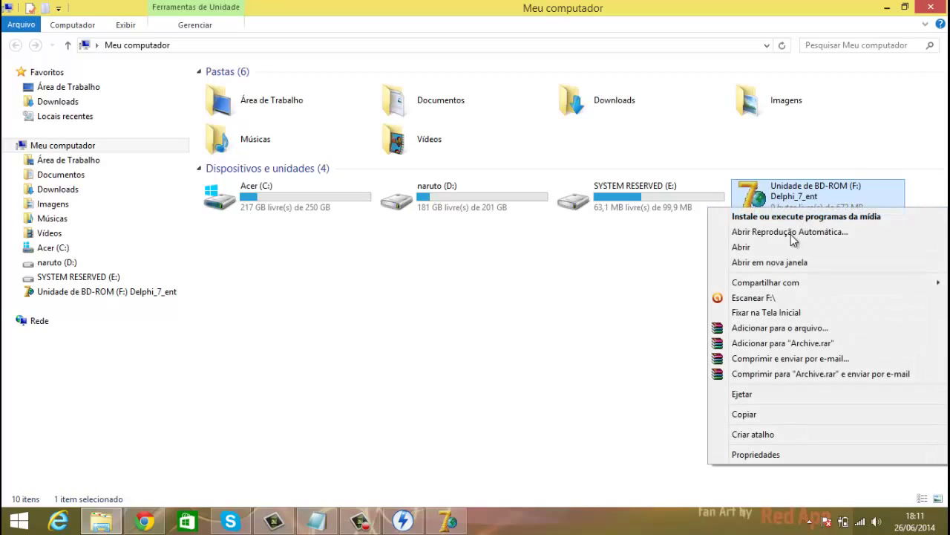
left_click(799, 218)
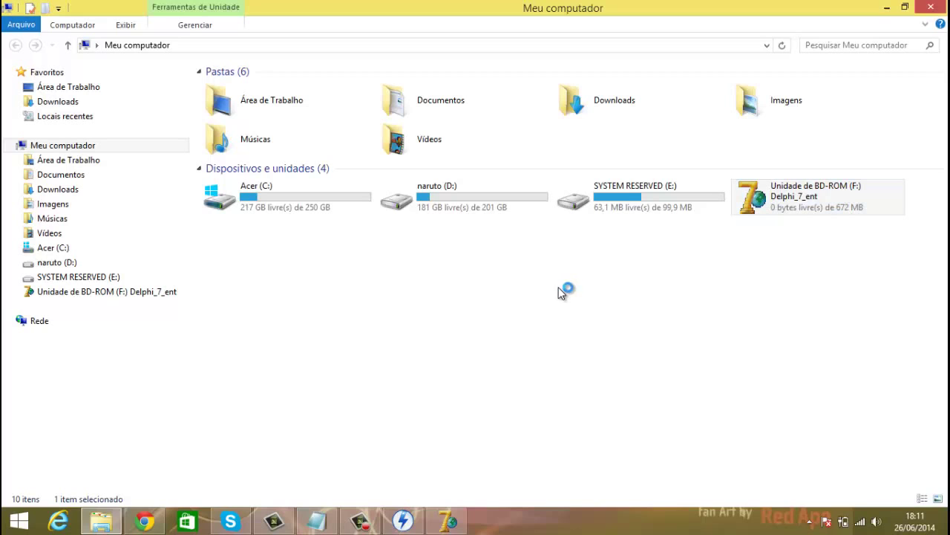
left_click(469, 284)
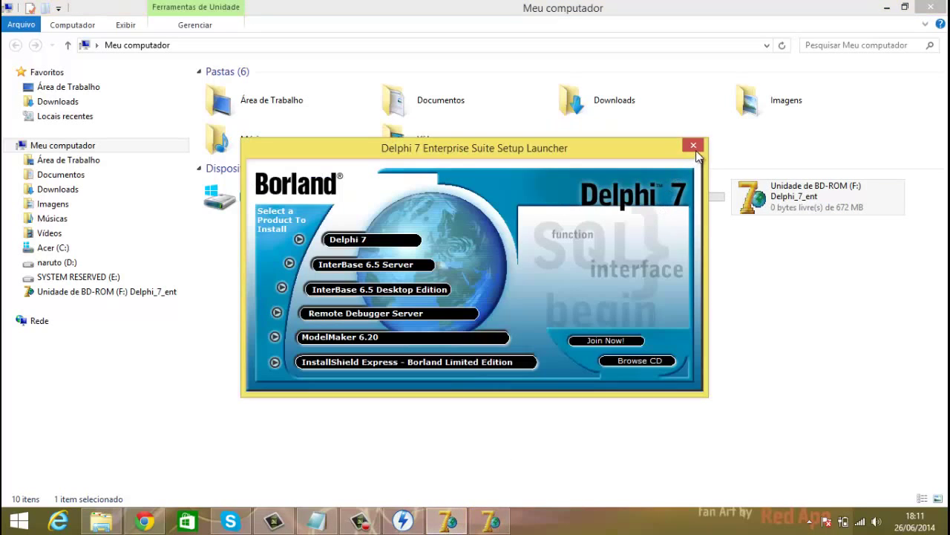
left_click(505, 522)
left_click(450, 520)
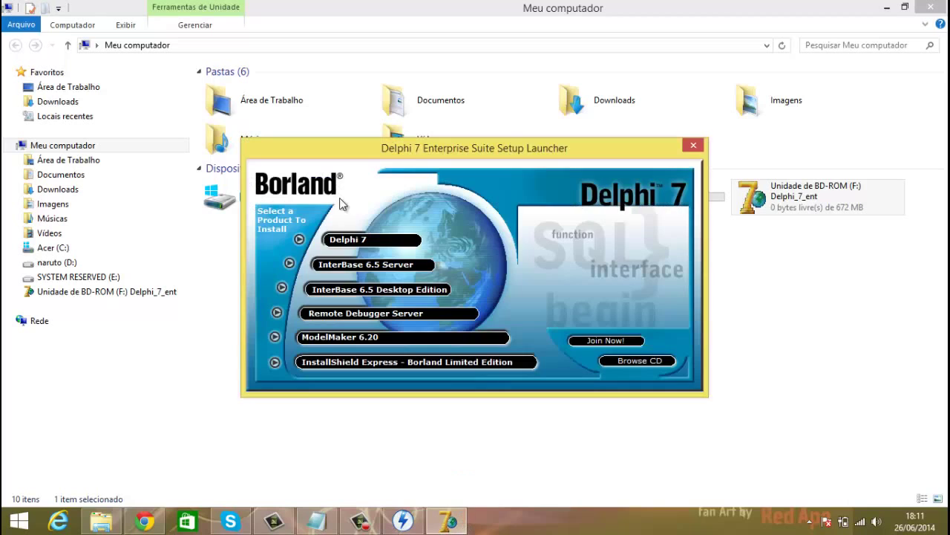
Start the Delphi 7 installation from the setup launcher and minimize the File Explorer window.
left_click(347, 241)
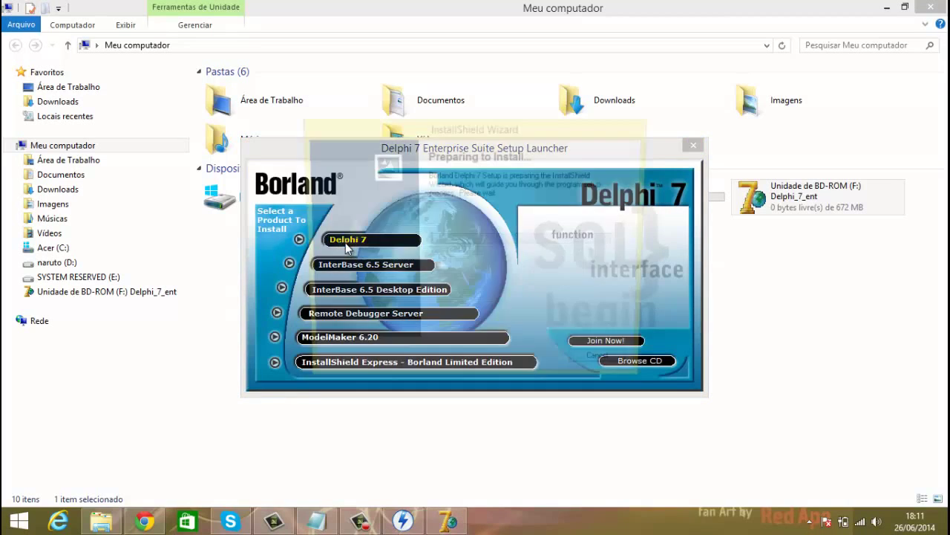
left_click(887, 8)
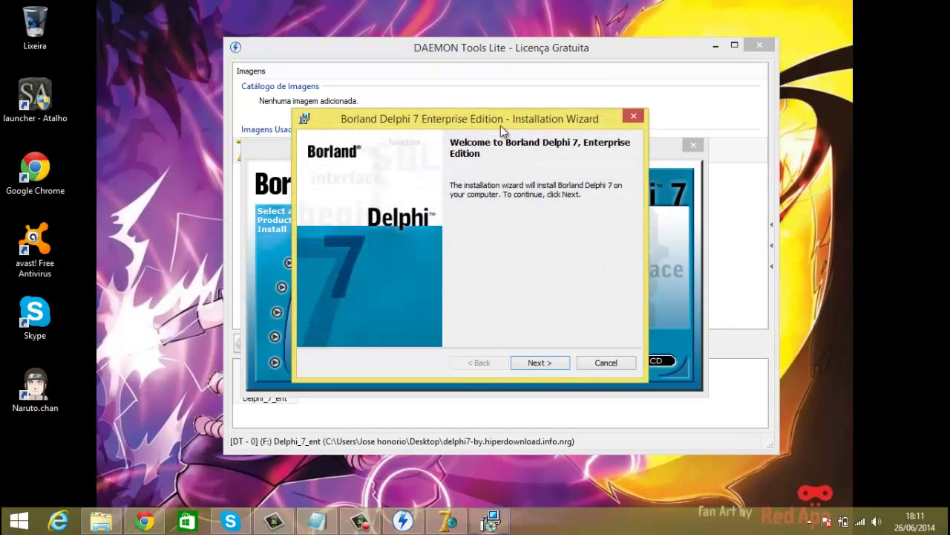
Continue the installation wizard to the serial number entry and open the contents of the Delphi_7_ent drive.
left_click(532, 365)
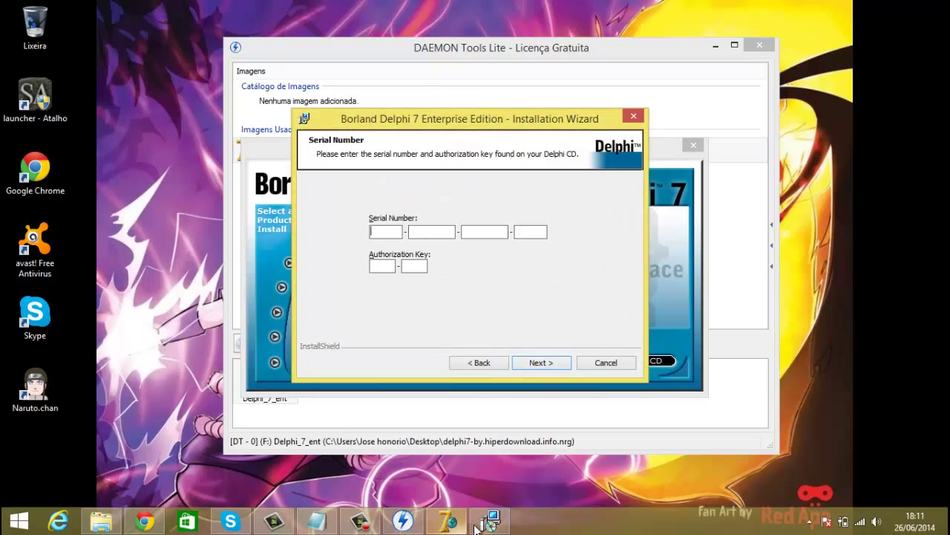
left_click(101, 521)
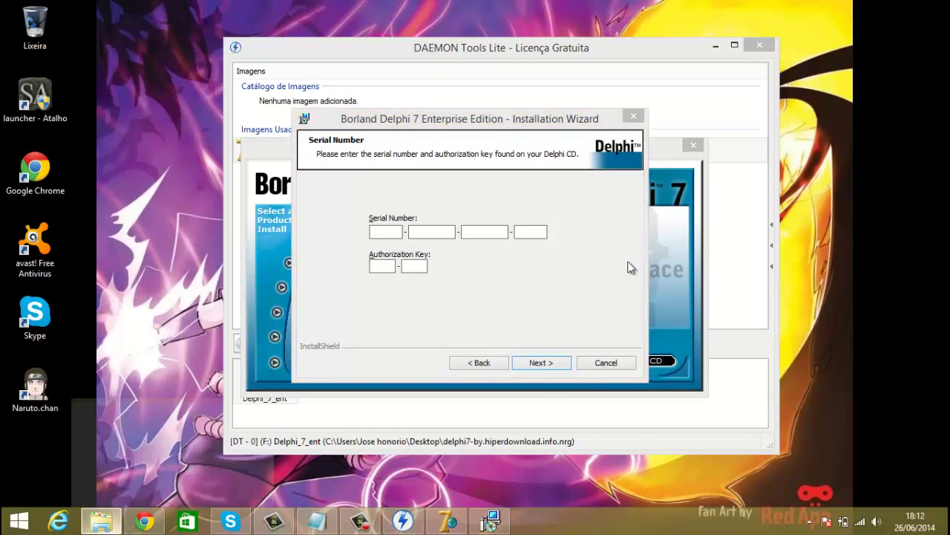
right_click(774, 208)
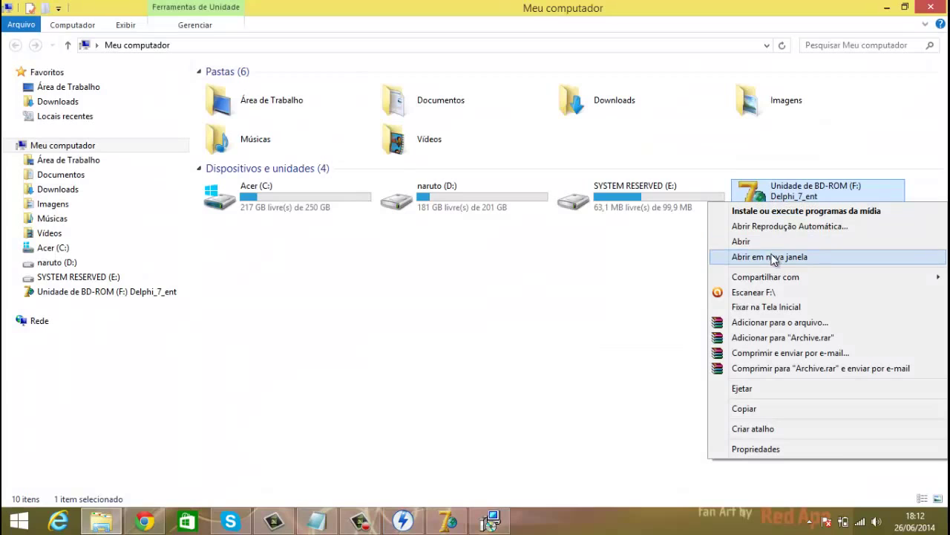
left_click(780, 243)
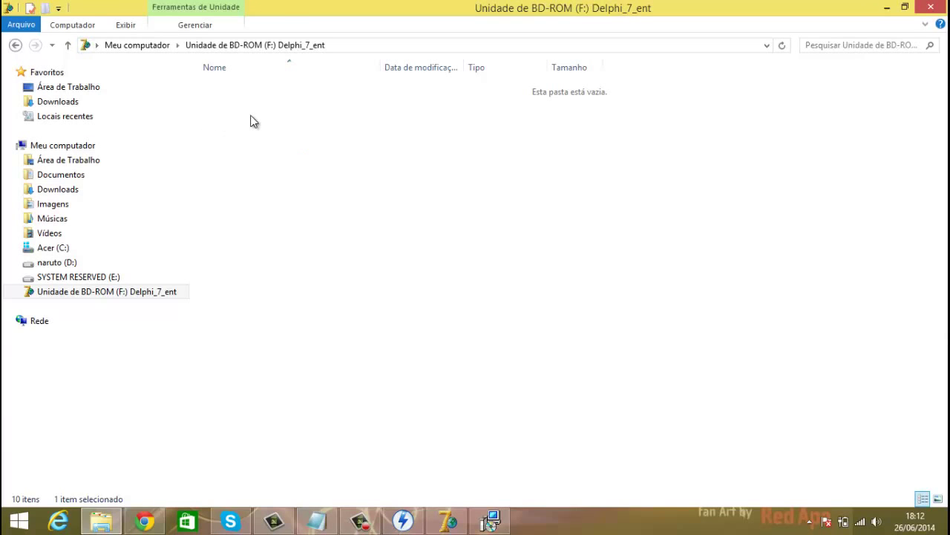
Open the crack_keygen folder on the Delphi_7_ent drive and run keygen as administrator.
left_click(265, 91)
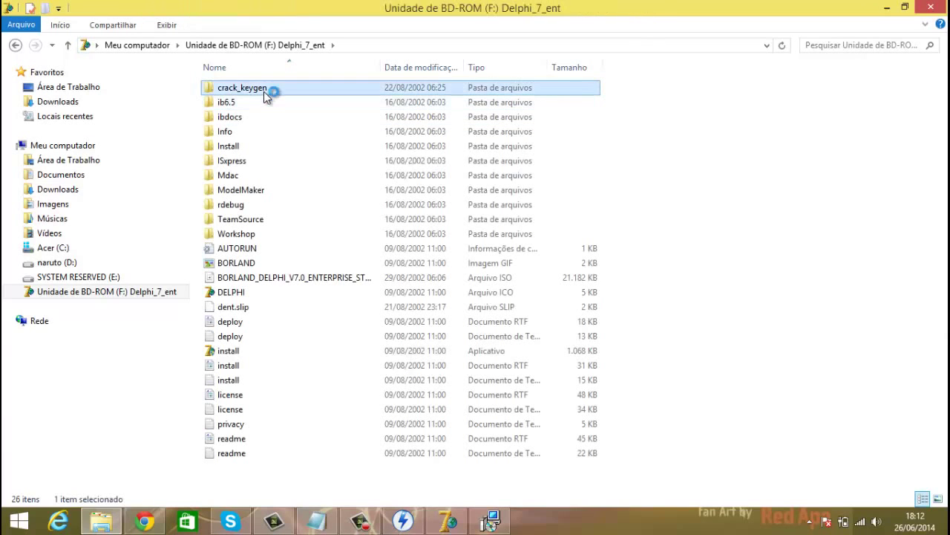
double_click(264, 92)
right_click(265, 102)
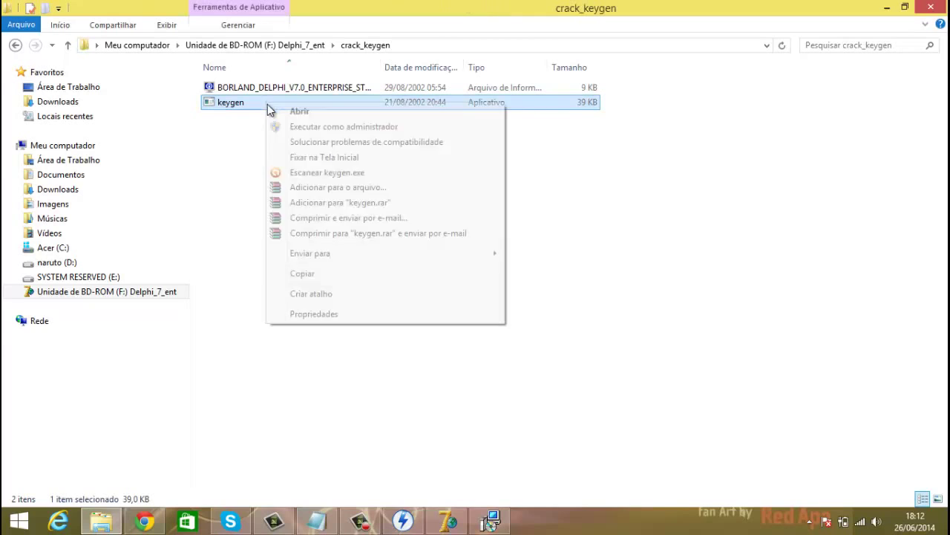
left_click(276, 127)
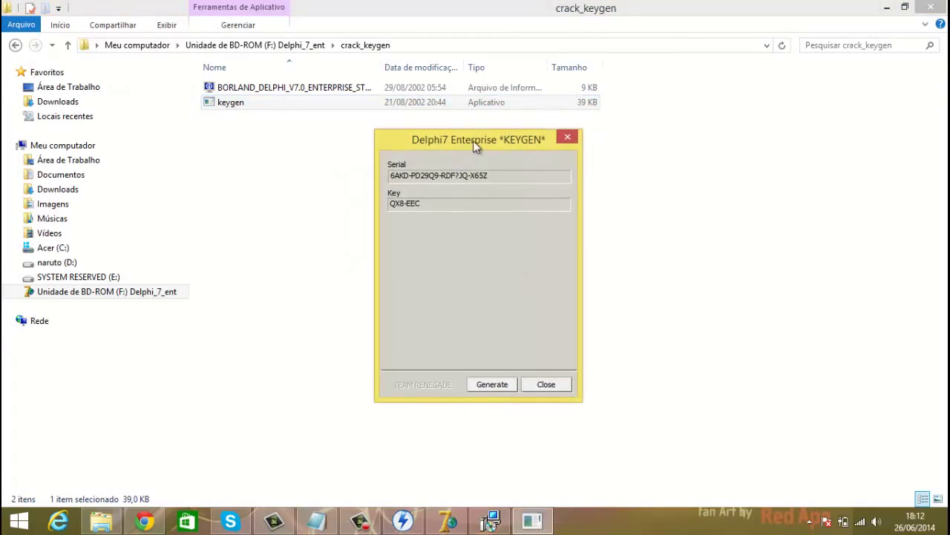
Move the key generator window aside and select the generated serial number in it.
left_click_drag(473, 140, 515, 117)
left_click_drag(434, 153, 524, 202)
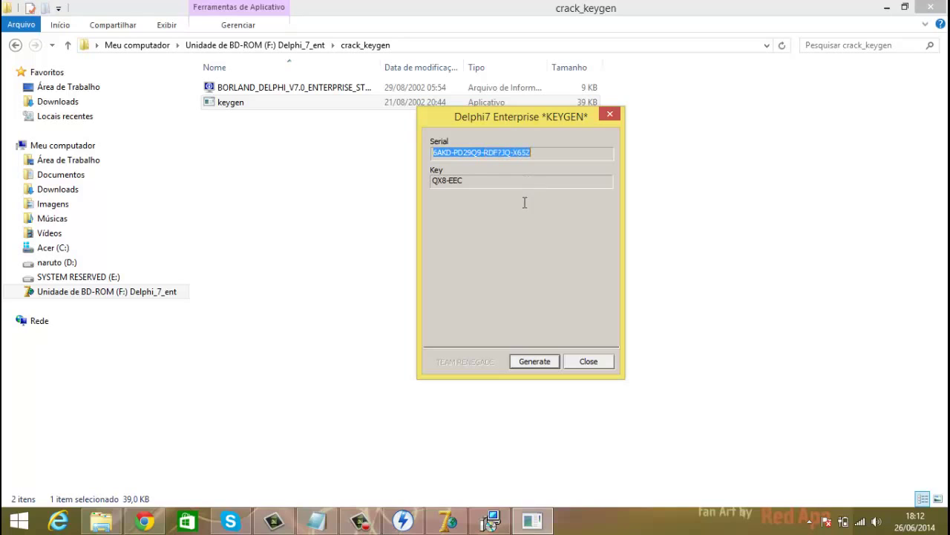
left_click(527, 520)
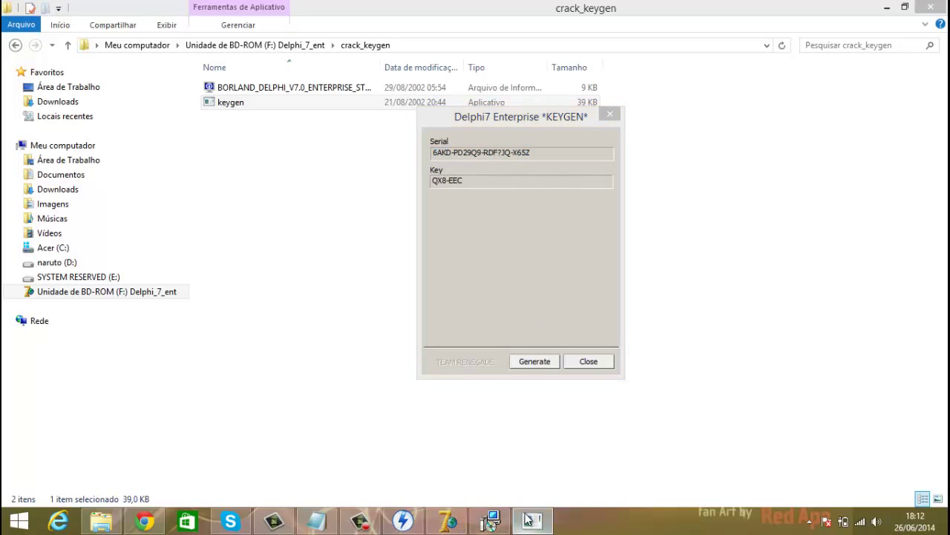
left_click(360, 521)
left_click(874, 490)
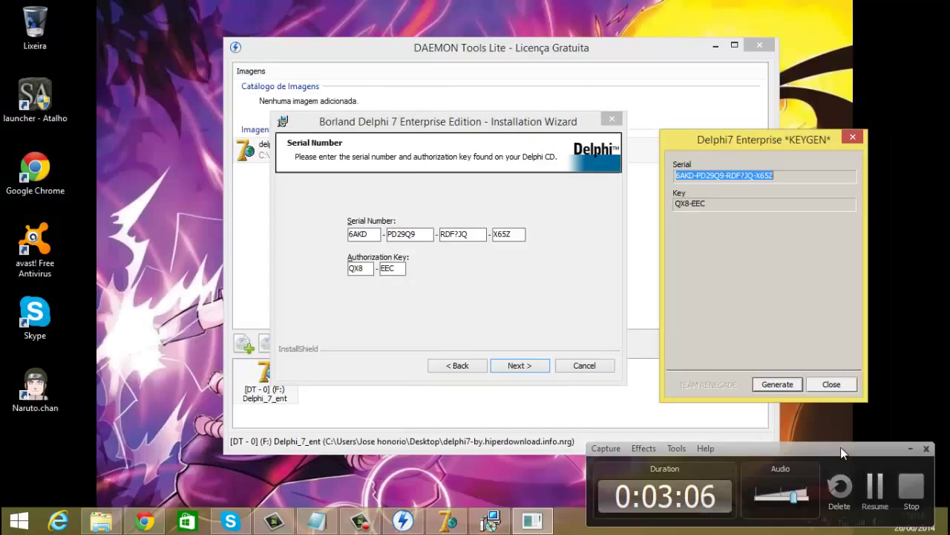
Compare the entered serial number and authorization key with the generated ones, and continue to the license agreement.
left_click_drag(709, 204, 688, 213)
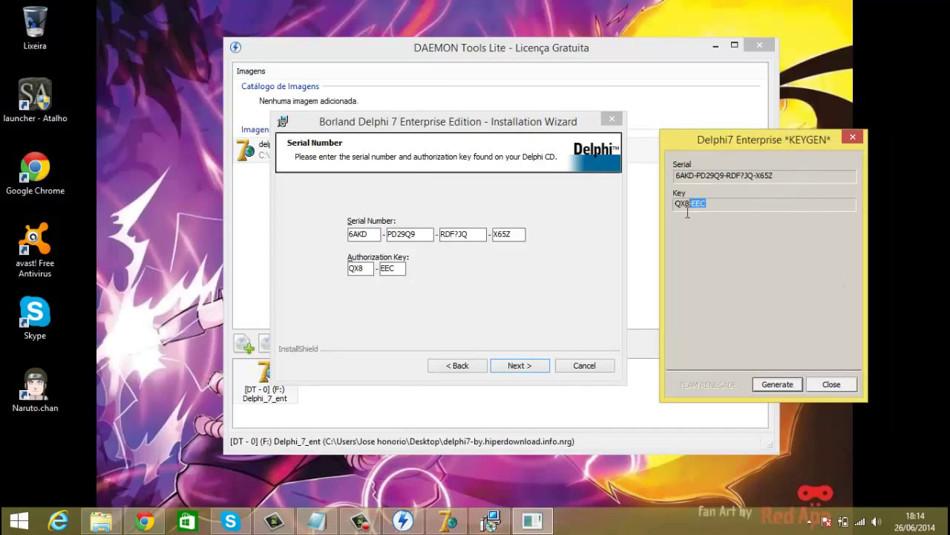
left_click_drag(680, 176, 776, 176)
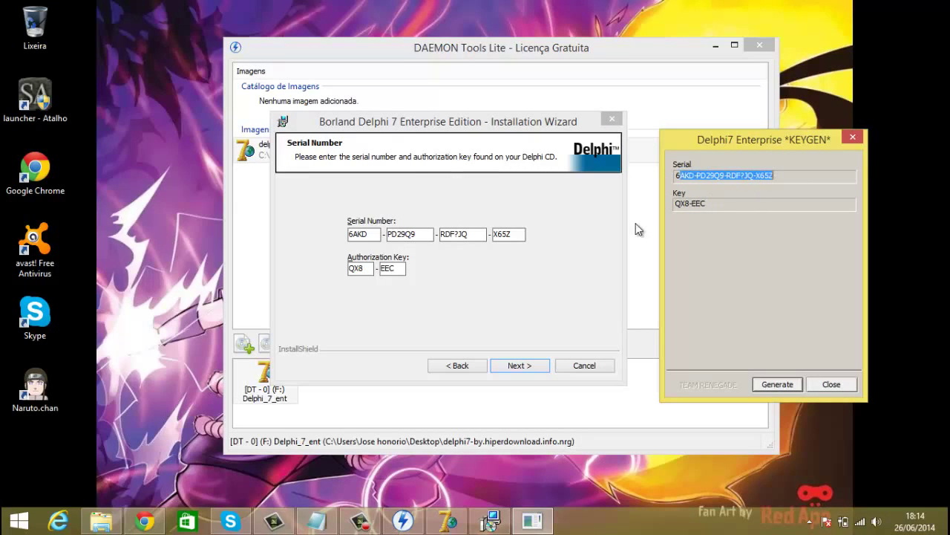
left_click(446, 156)
left_click_drag(440, 128, 419, 131)
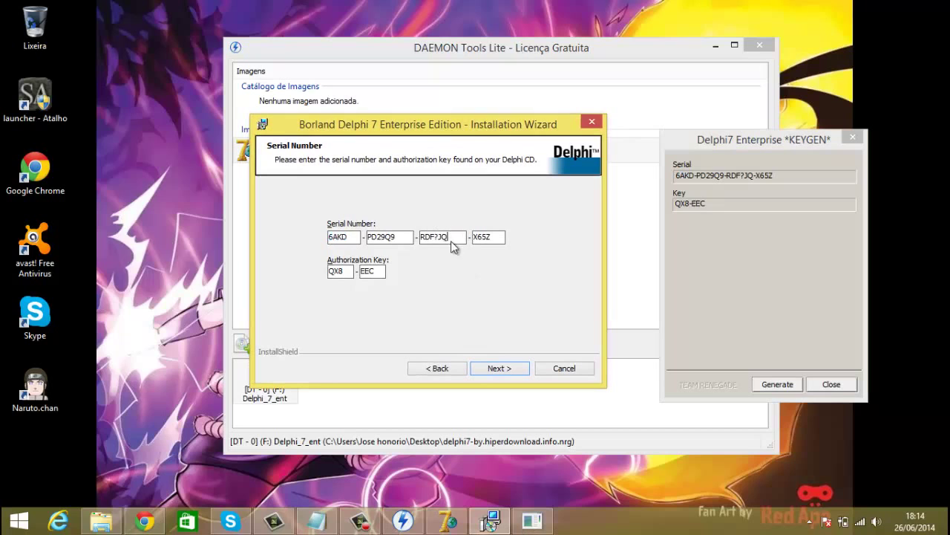
left_click(501, 369)
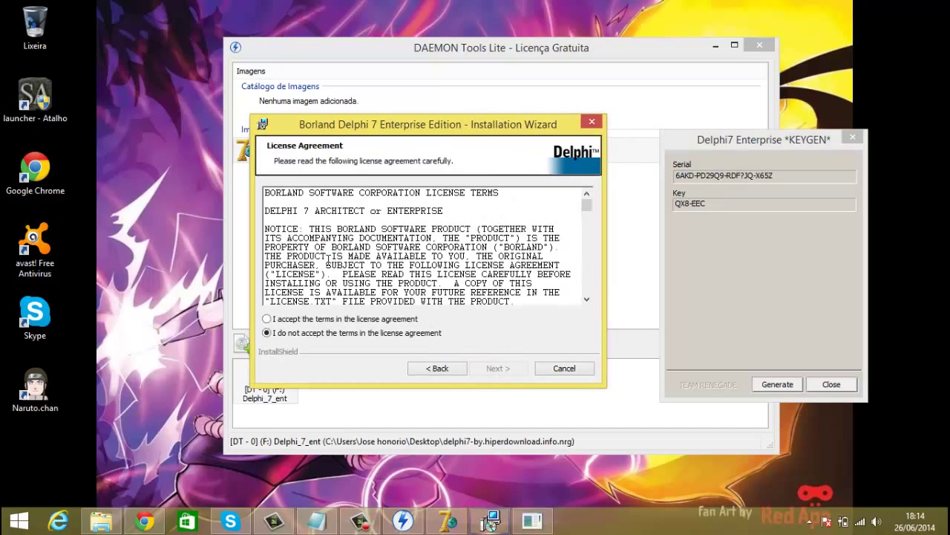
Close the key generator, minimize DAEMON Tools Lite and reposition the installation wizard.
left_click(852, 137)
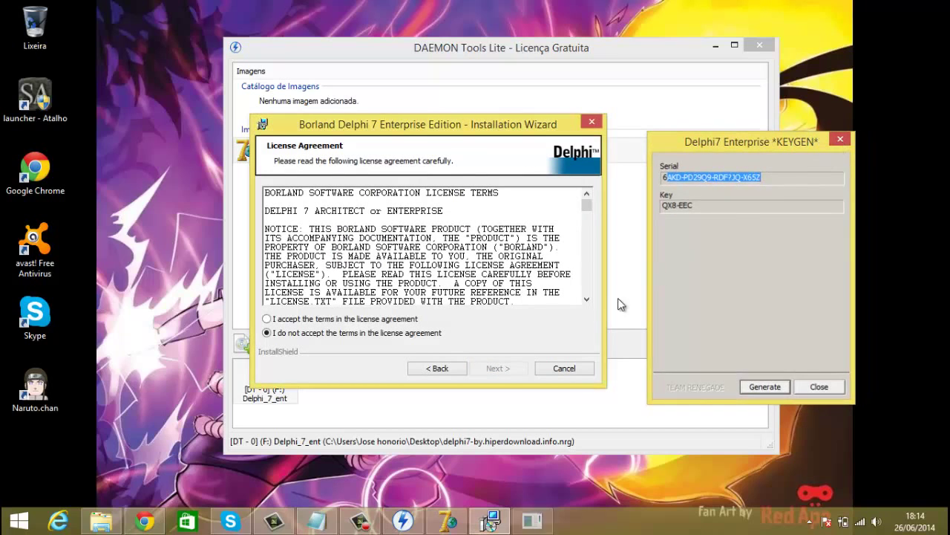
left_click(643, 67)
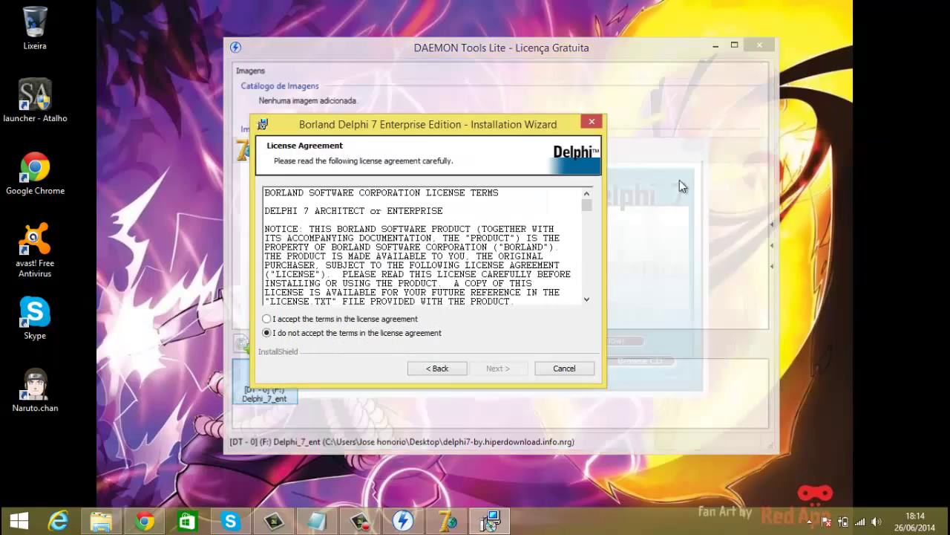
left_click(715, 46)
left_click_drag(444, 124, 469, 118)
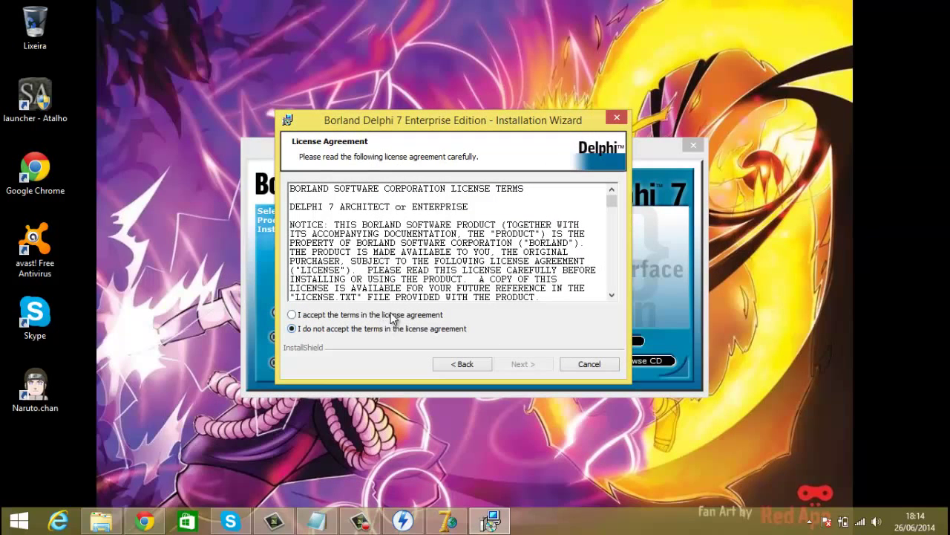
Accept the license agreement terms and continue past the installation notes to the VisiBroker choice.
left_click(393, 316)
left_click(512, 363)
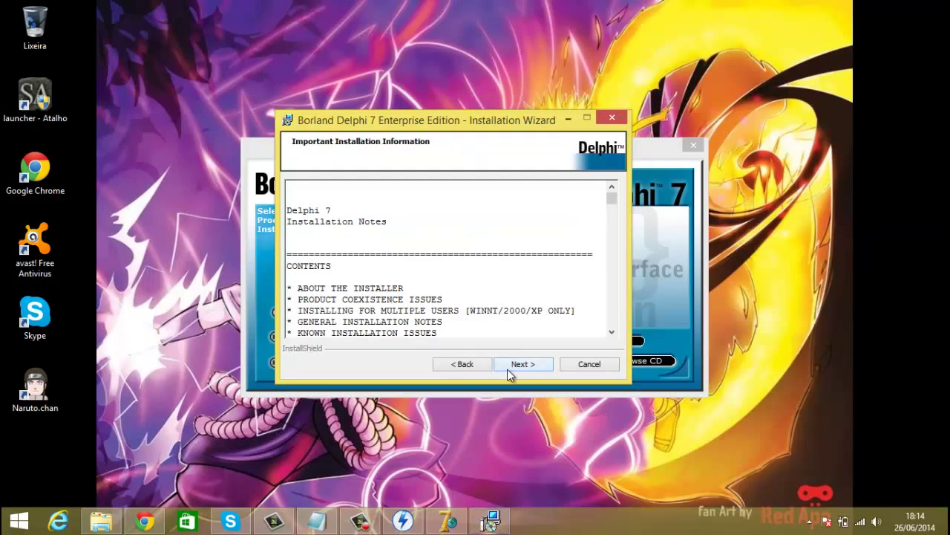
left_click(512, 366)
left_click(517, 365)
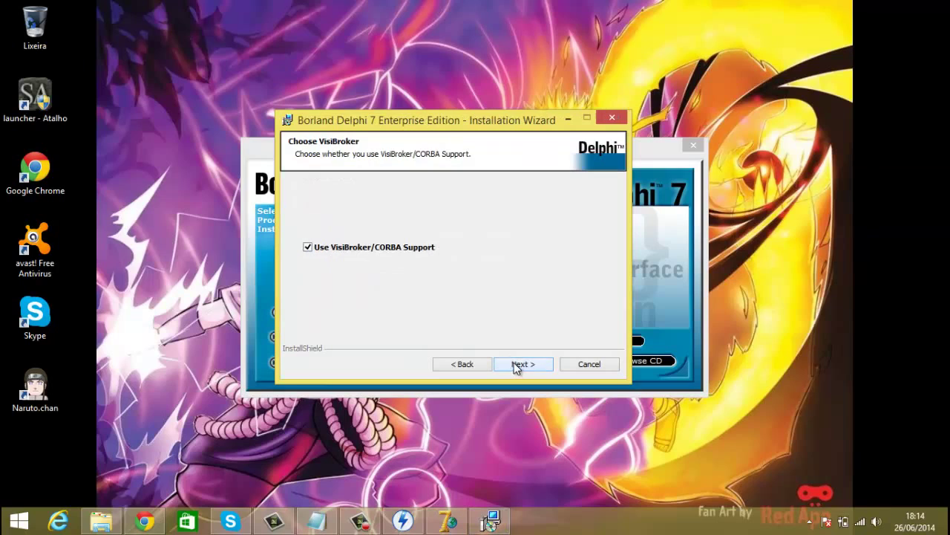
Keep VisiBroker/CORBA support, the Office XP controls and the InterBase Client selected for the Delphi 7 installation.
left_click(532, 367)
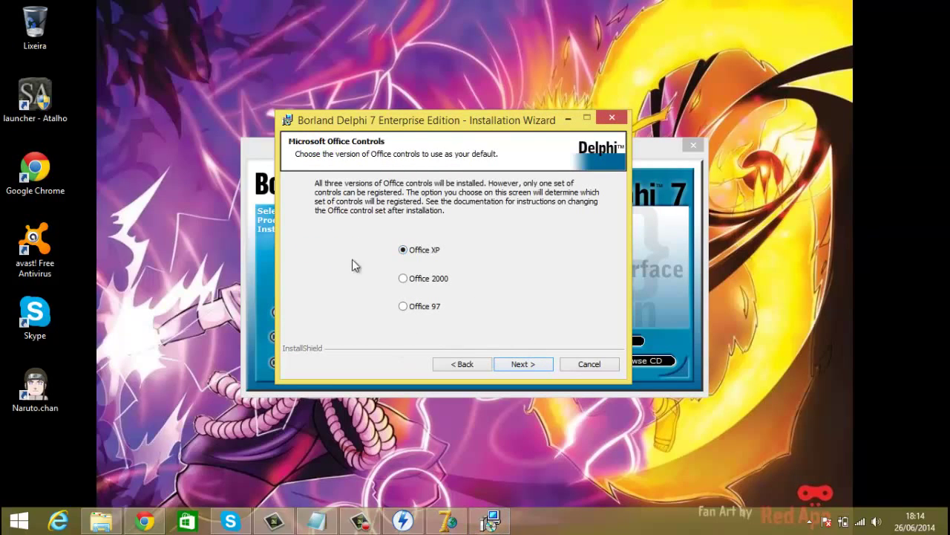
left_click(510, 366)
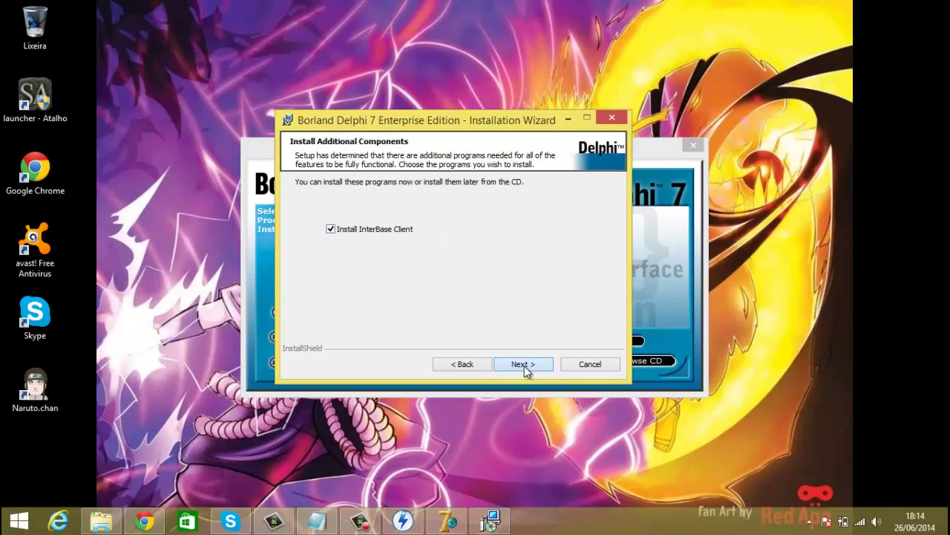
left_click(525, 364)
left_click(543, 366)
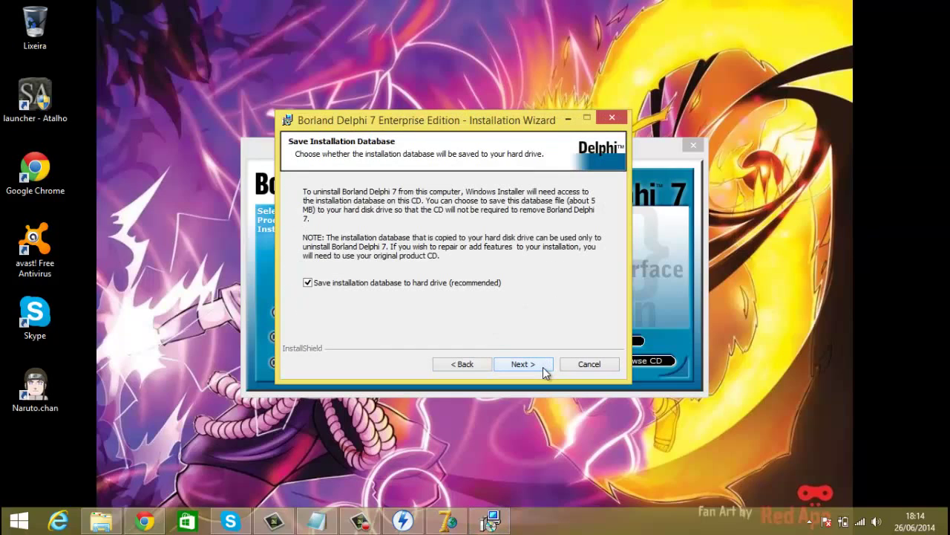
Keep saving the installation database to the hard drive and start installing Delphi 7.
left_click(512, 363)
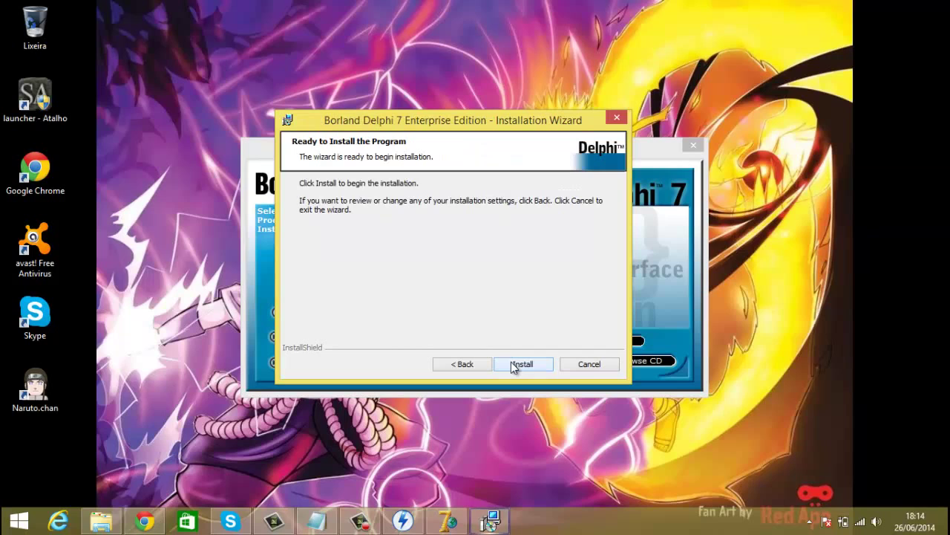
left_click(512, 363)
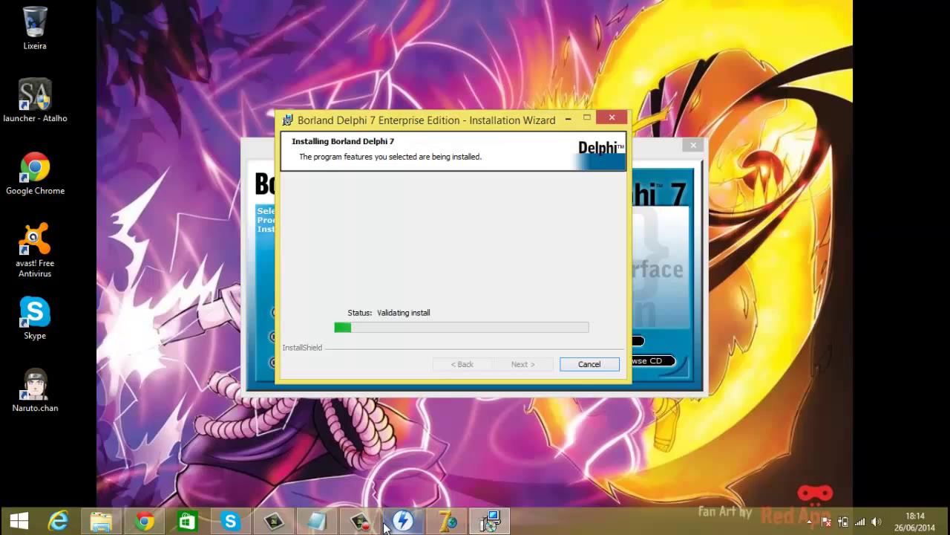
Finish the last line of the Notepad notes with the laugh "hhuehuehuehue".
left_click(827, 521)
left_click(876, 487)
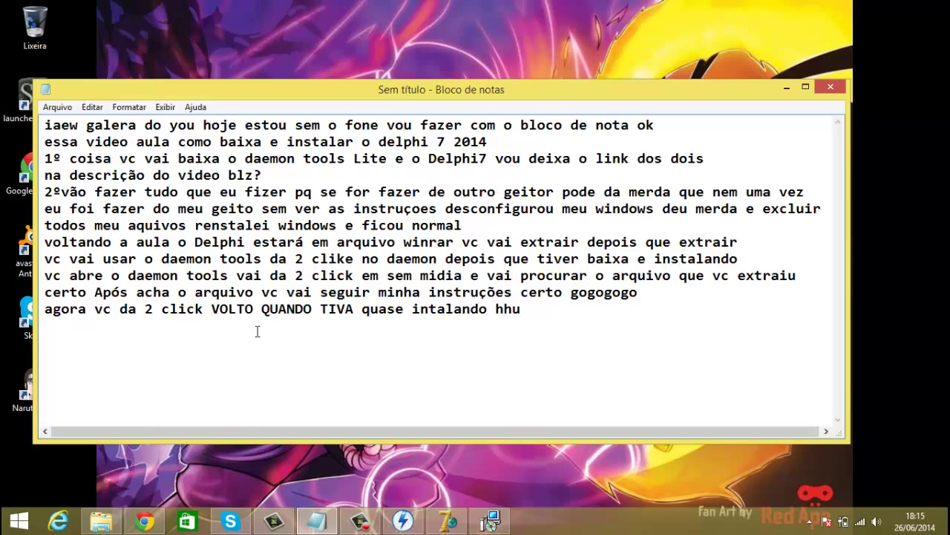
type("ehuehuehue")
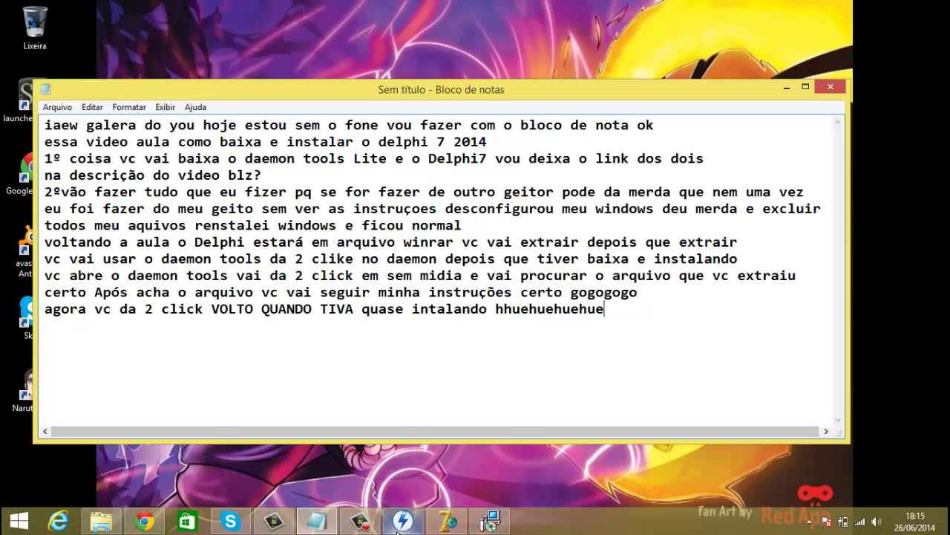
Move the InterBase 6.5 setup window and advance the setup to its important installation information.
mouse_move(471, 525)
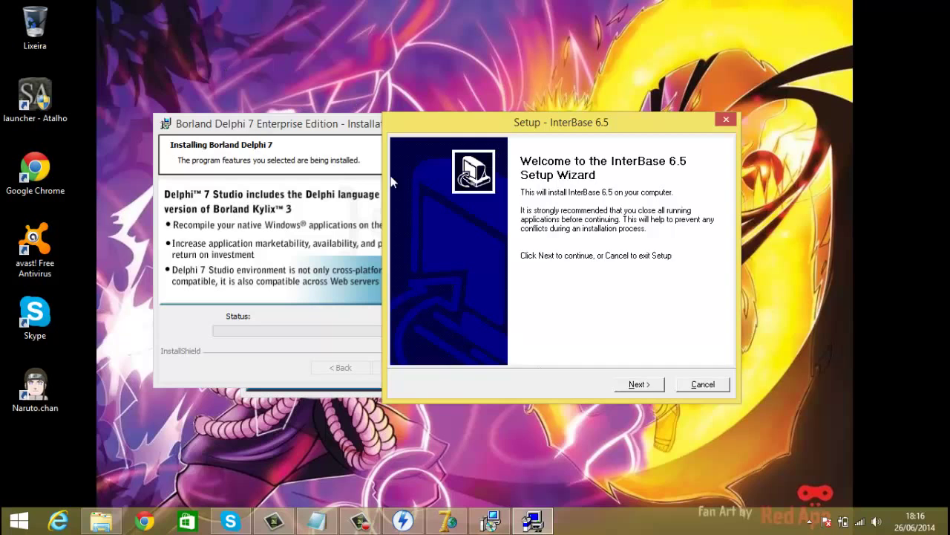
left_click_drag(471, 128, 426, 137)
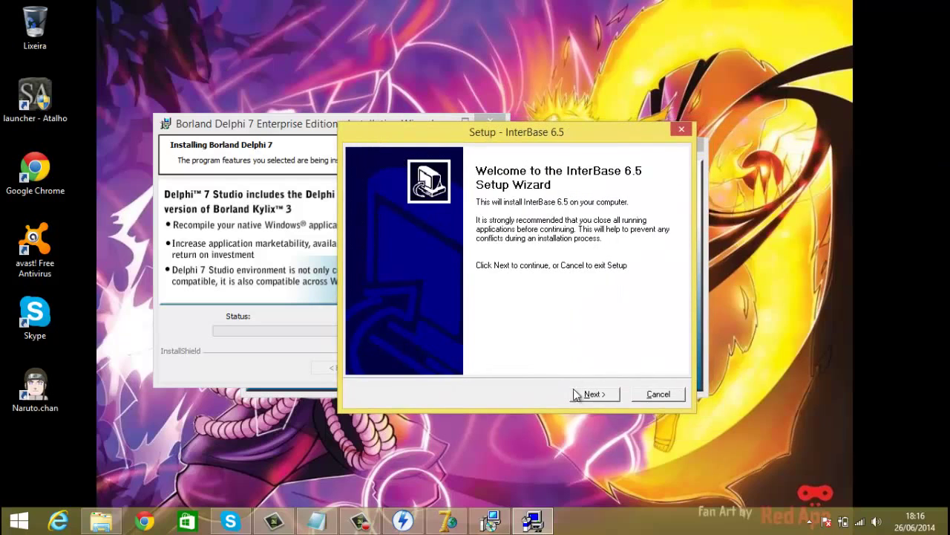
left_click(595, 394)
left_click(594, 393)
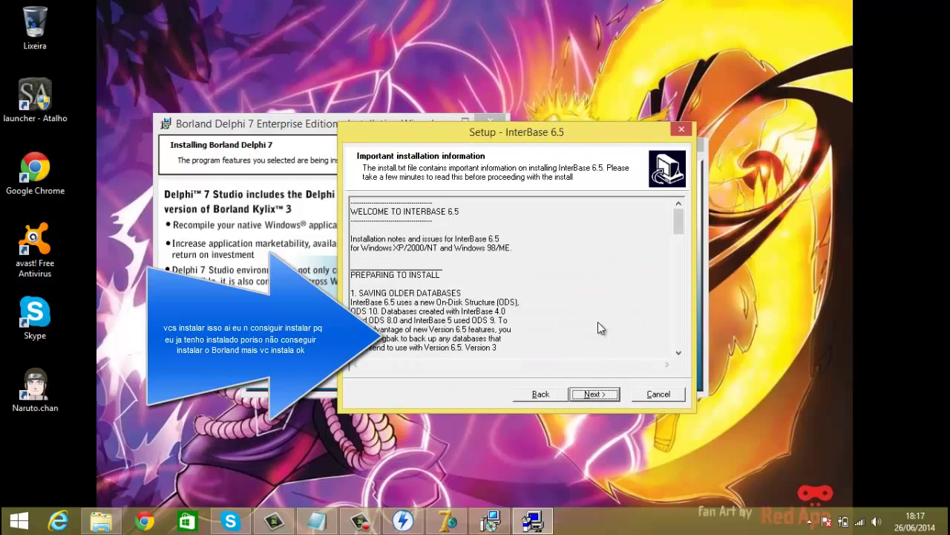
Try twice to continue the InterBase 6.5 setup past the important installation information.
left_click(603, 395)
left_click(471, 292)
left_click(596, 395)
left_click(476, 292)
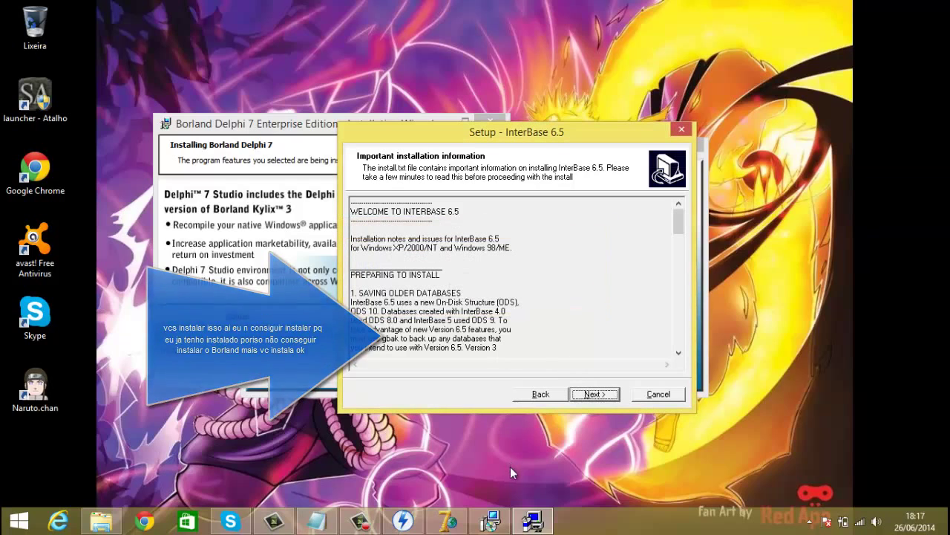
Finish and exit the completed Delphi 7 installation wizard.
left_click(408, 522)
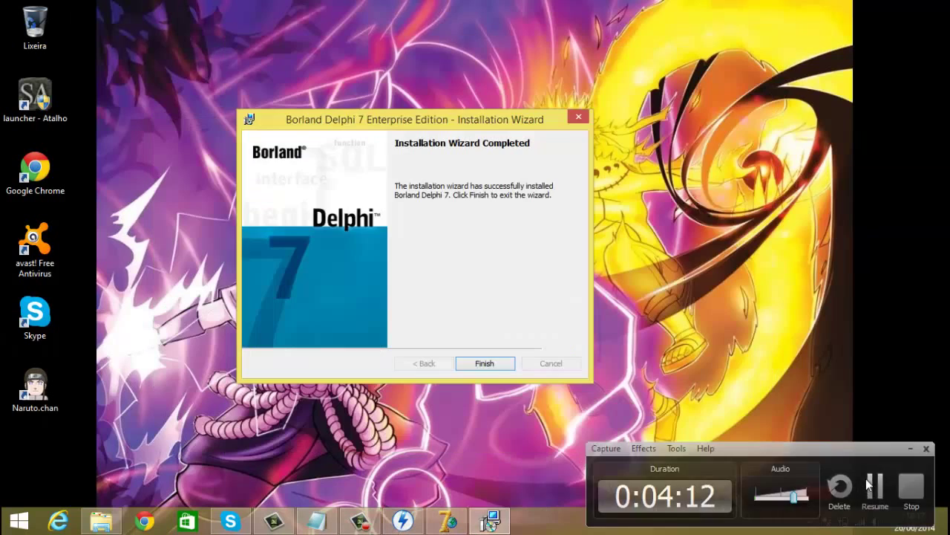
left_click(875, 486)
left_click(494, 364)
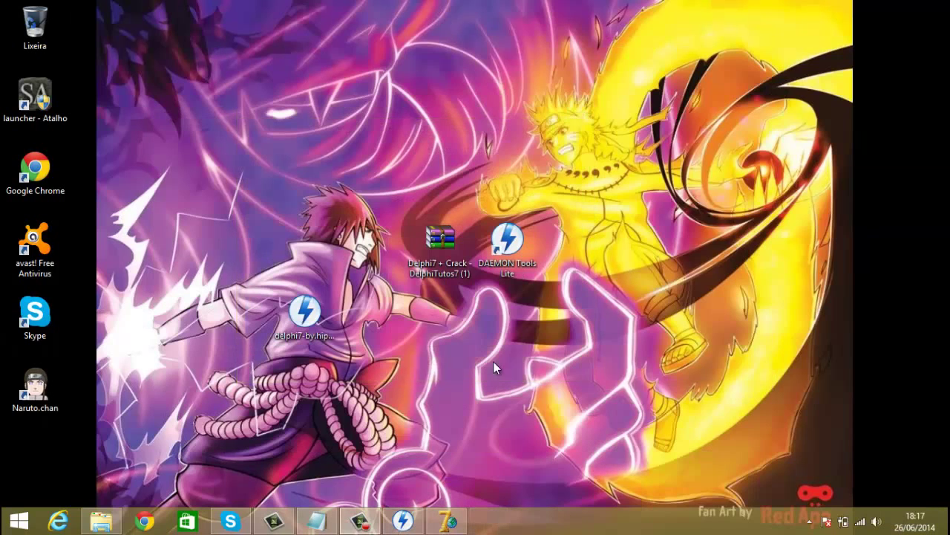
Refresh the desktop twice.
left_click_drag(680, 339, 275, 189)
right_click(711, 227)
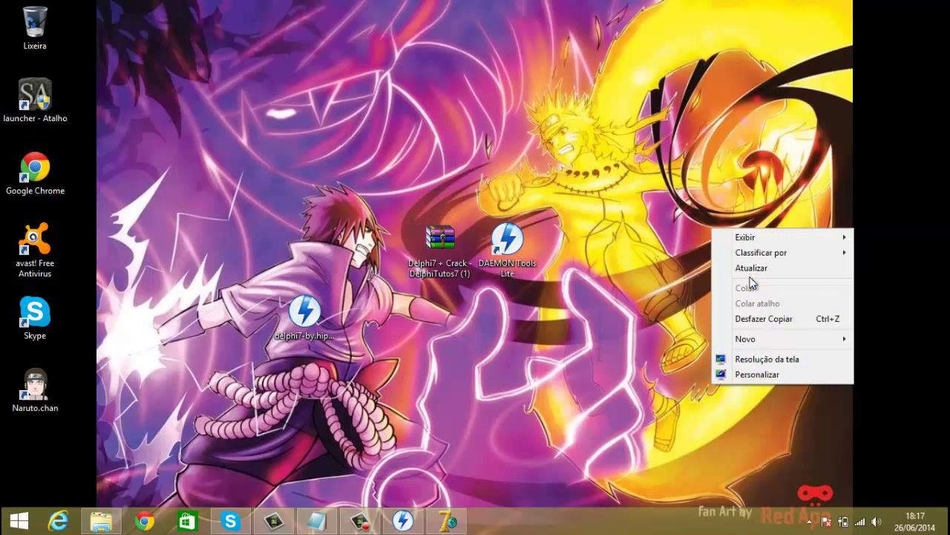
left_click(751, 268)
right_click(479, 115)
left_click(520, 156)
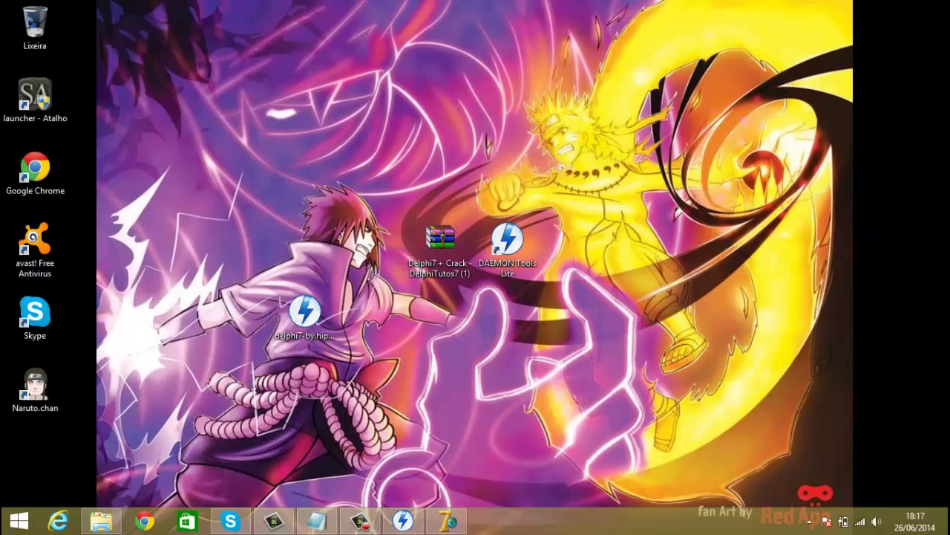
Switch to the Notepad notes and add the line "agora vou testa pra ve se fucionou ^^" at the end.
left_click(317, 521)
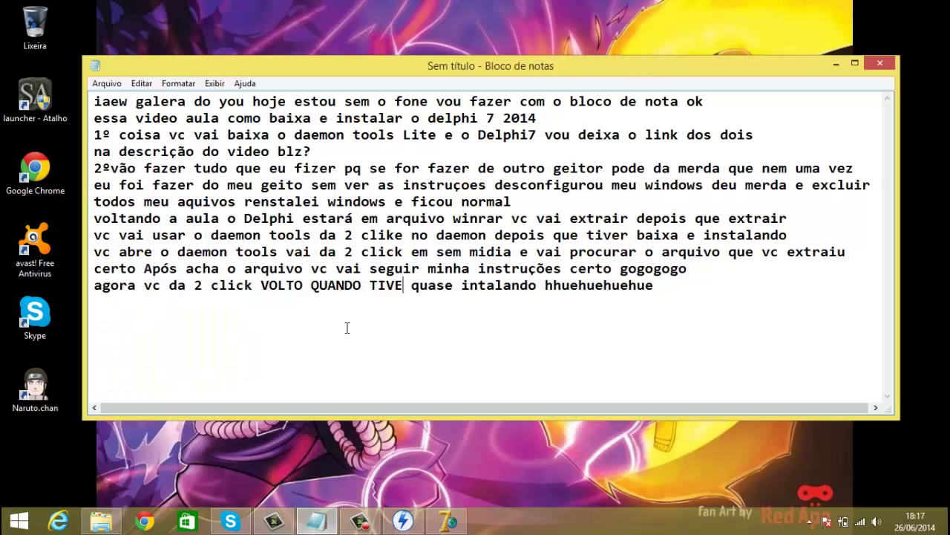
left_click(674, 289)
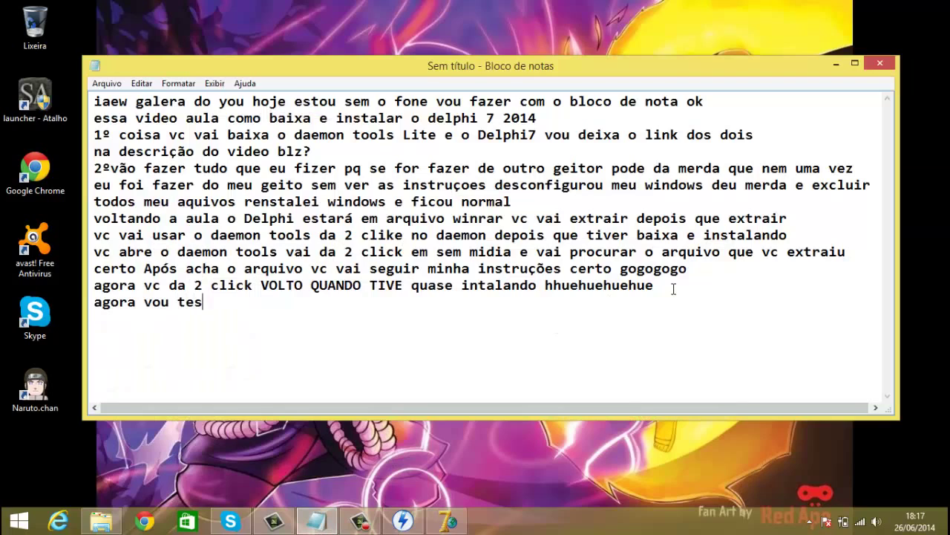
key("Return")
type("agora vou testa pra ve se fucionou")
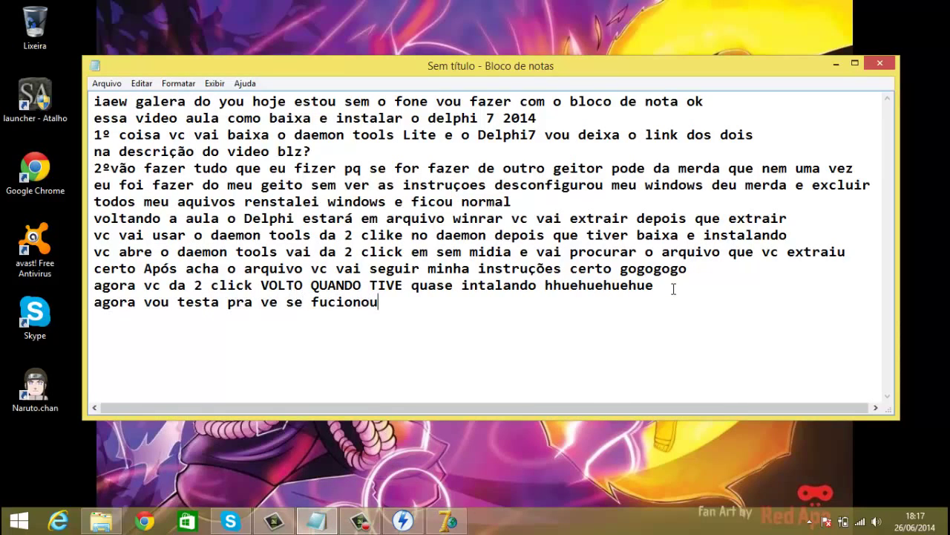
type(" ^^")
Switch to File Explorer and open the Bin folder under Arquivos de Programas, Borland, Delphi7 on drive C.
left_click(101, 521)
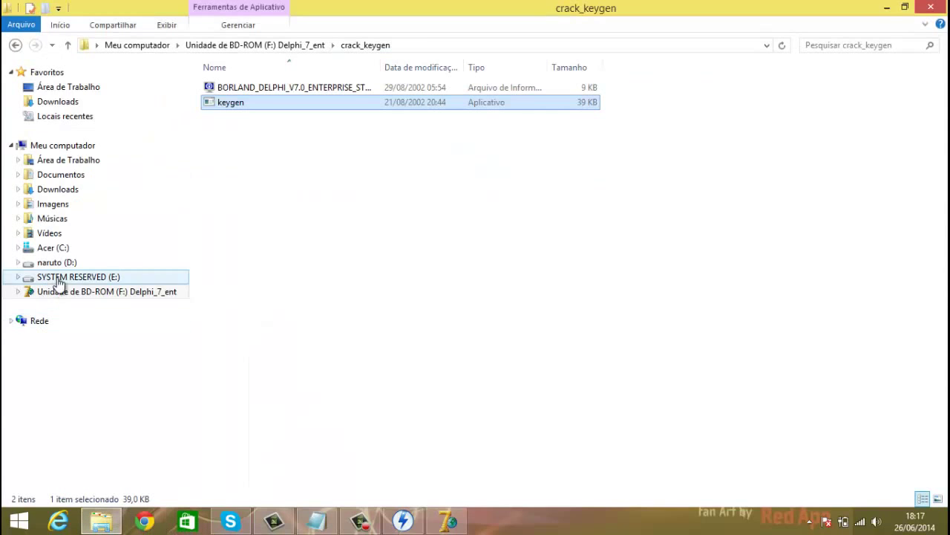
left_click(63, 249)
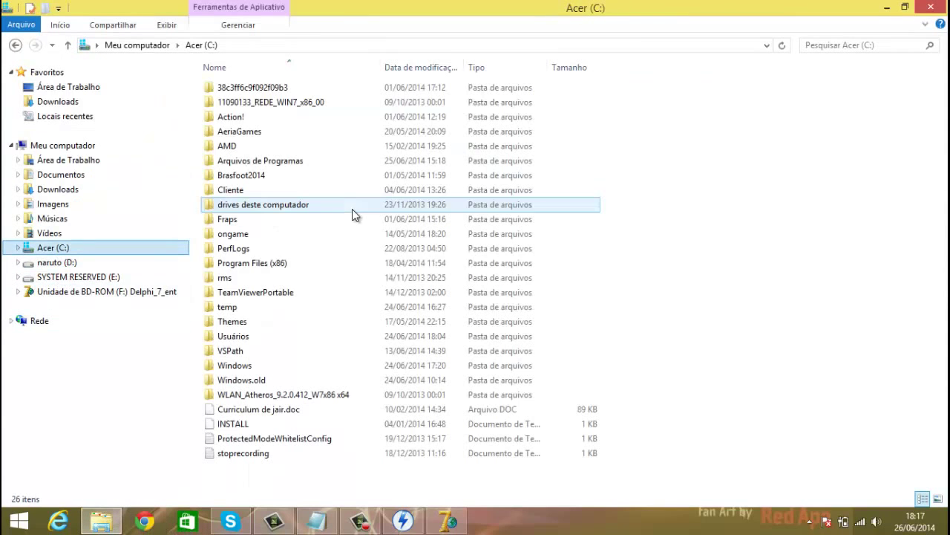
left_click(246, 162)
double_click(246, 164)
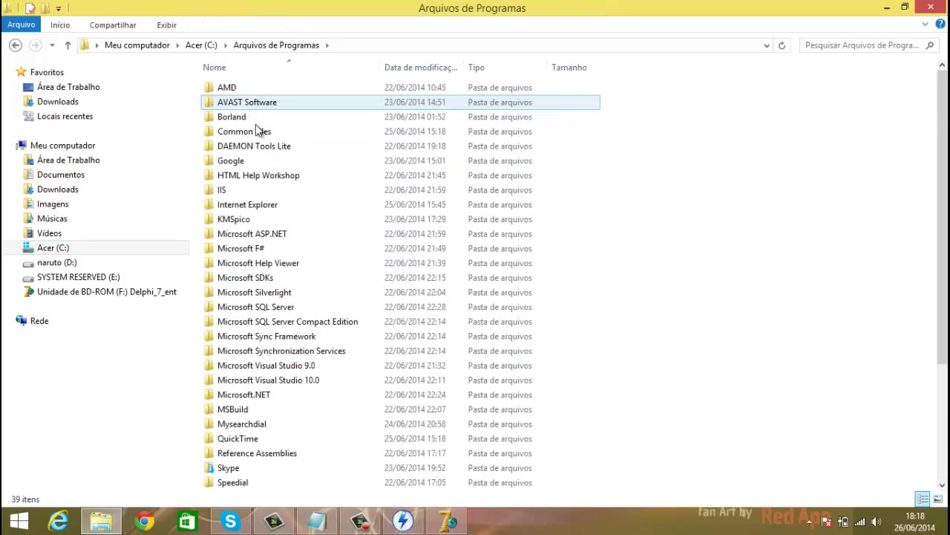
double_click(233, 116)
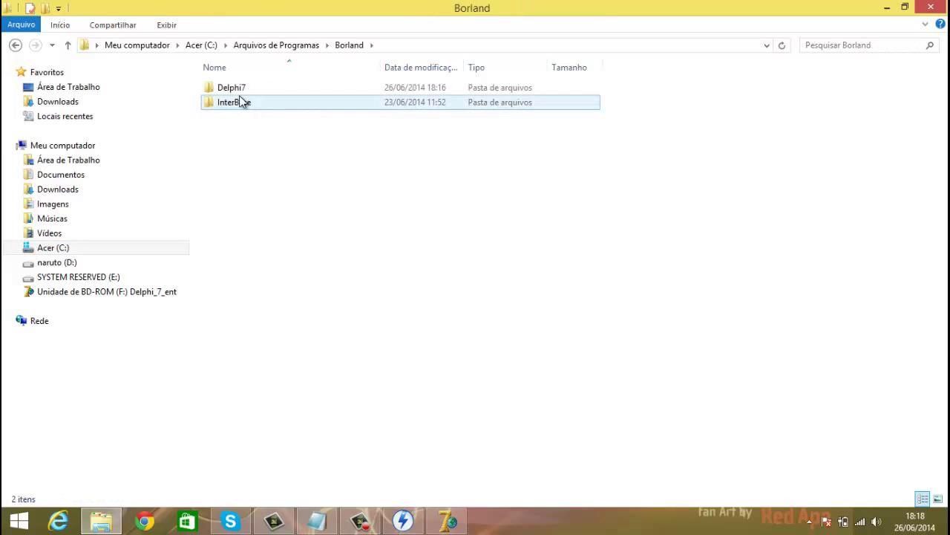
double_click(242, 88)
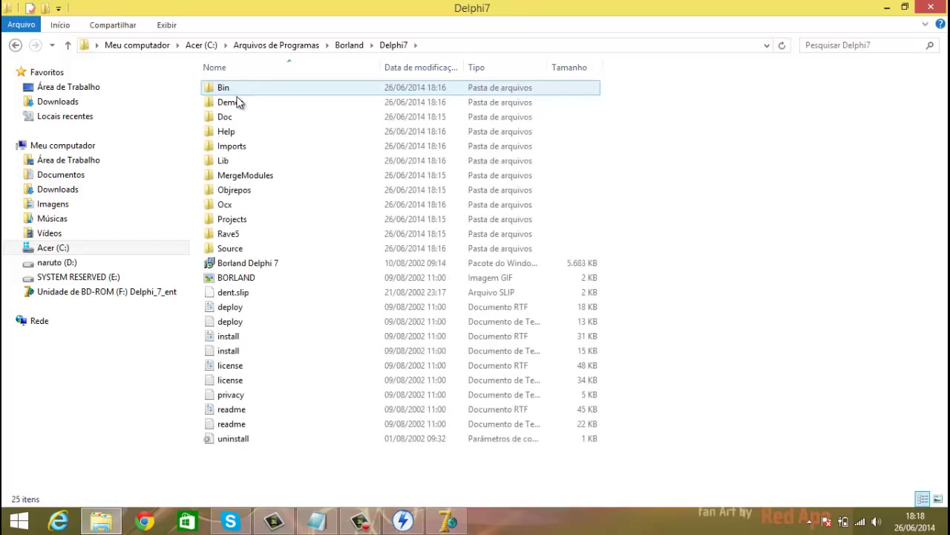
left_click(241, 88)
left_click(240, 87)
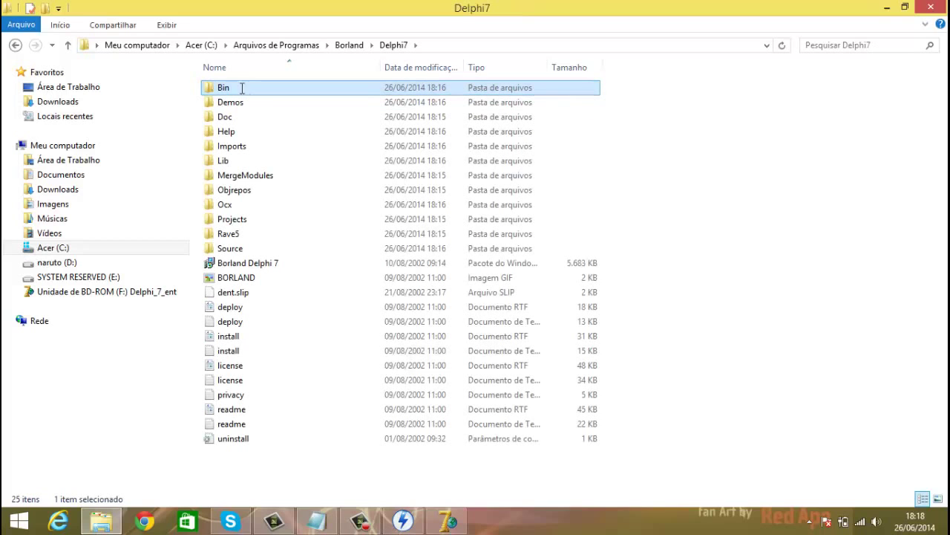
double_click(255, 88)
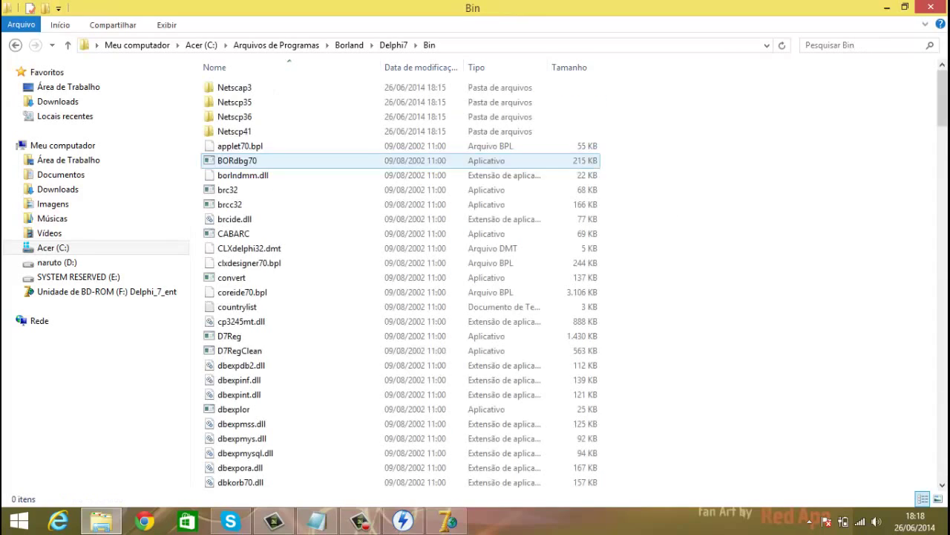
Run delphi32 as administrator without getting compatibility help, and minimize the File Explorer window.
left_click_drag(941, 111, 941, 320)
left_click(374, 204)
right_click(372, 204)
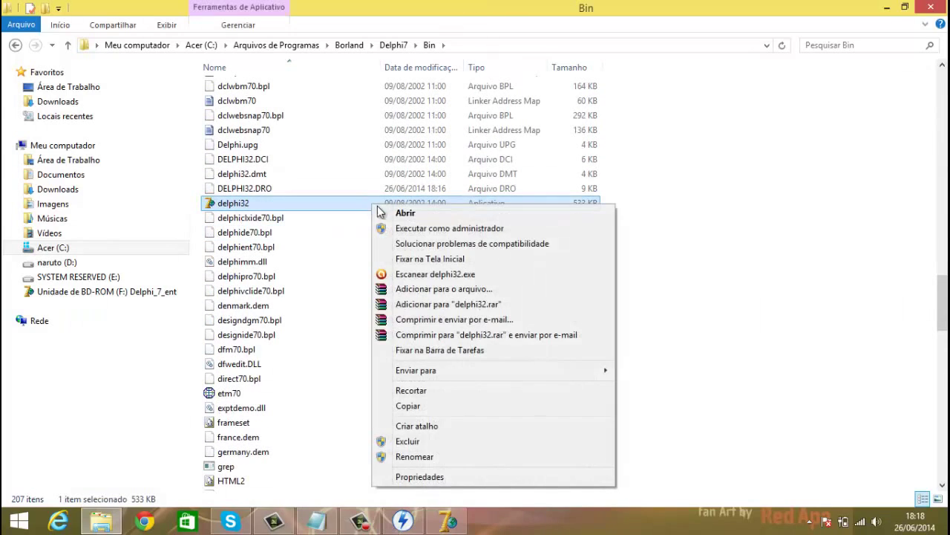
left_click(399, 230)
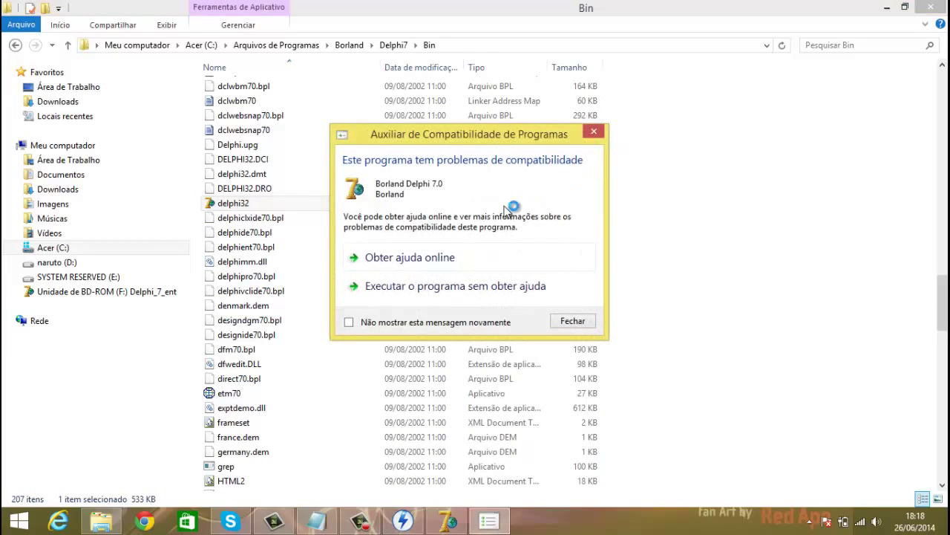
left_click(454, 287)
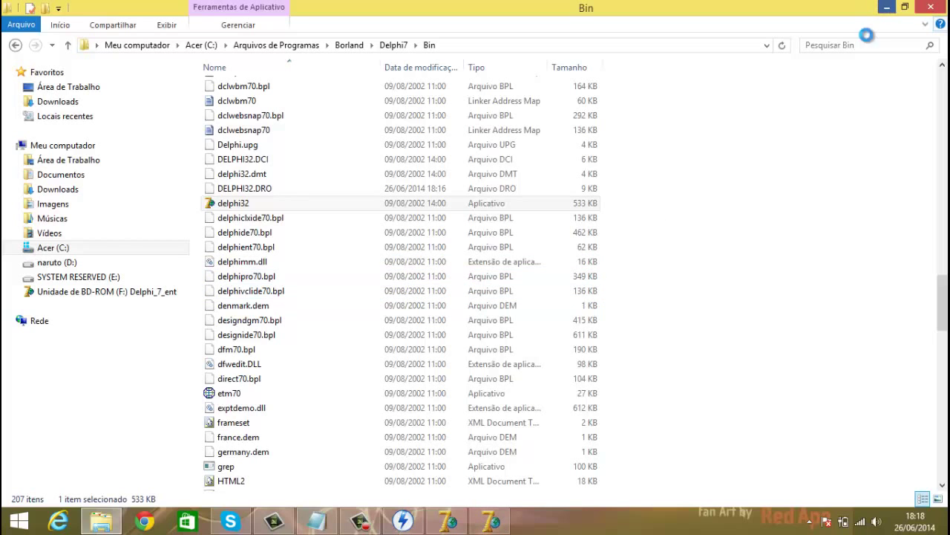
left_click(887, 8)
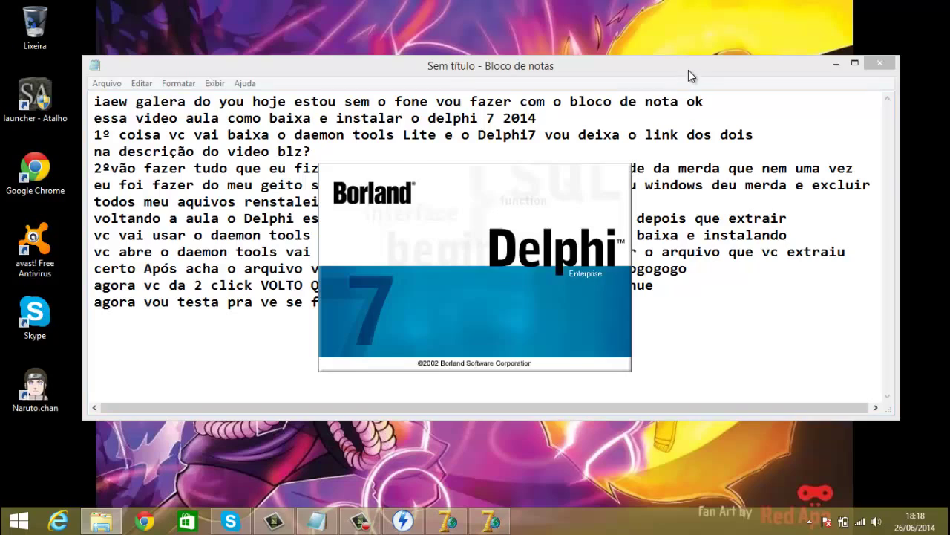
left_click(360, 520)
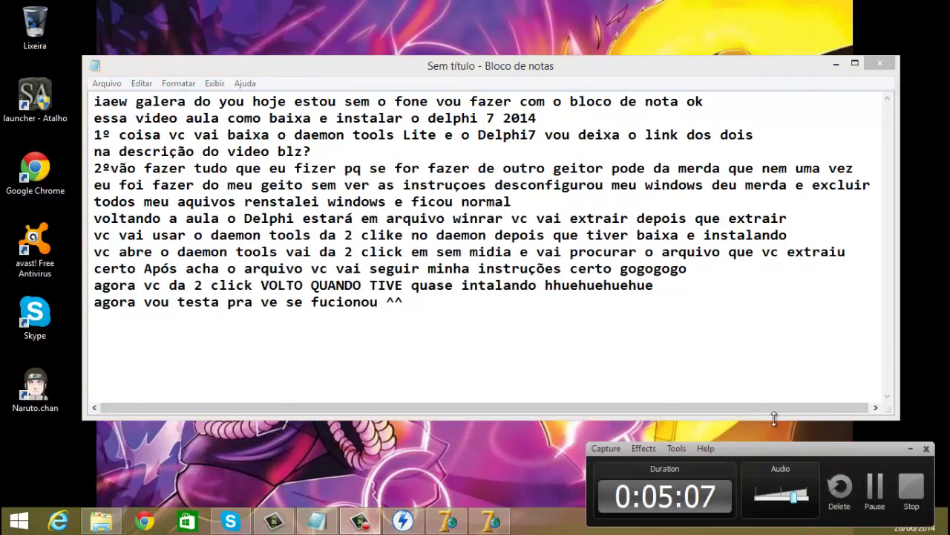
left_click(876, 487)
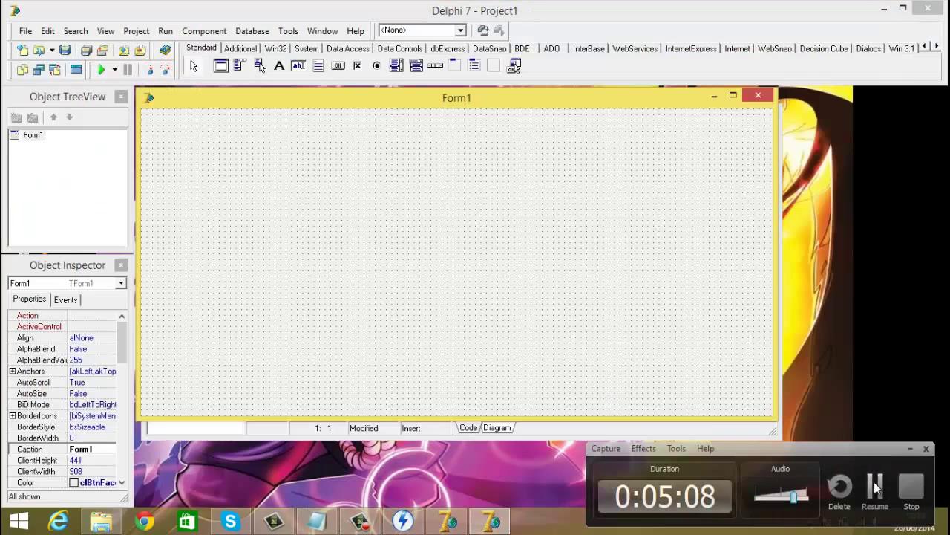
left_click(876, 486)
Move the Form1 window aside, look through the Unit1.pas code, minimize the code editor and reposition Form1.
left_click_drag(407, 109, 501, 97)
left_click(227, 122)
scroll(774, 220, "down", 3)
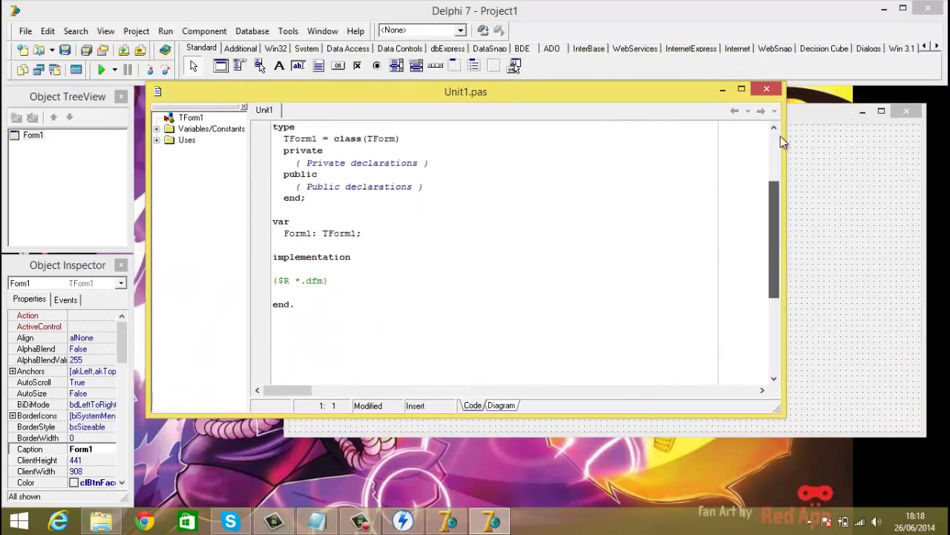
scroll(780, 136, "up", 3)
left_click(722, 90)
left_click_drag(702, 118, 673, 103)
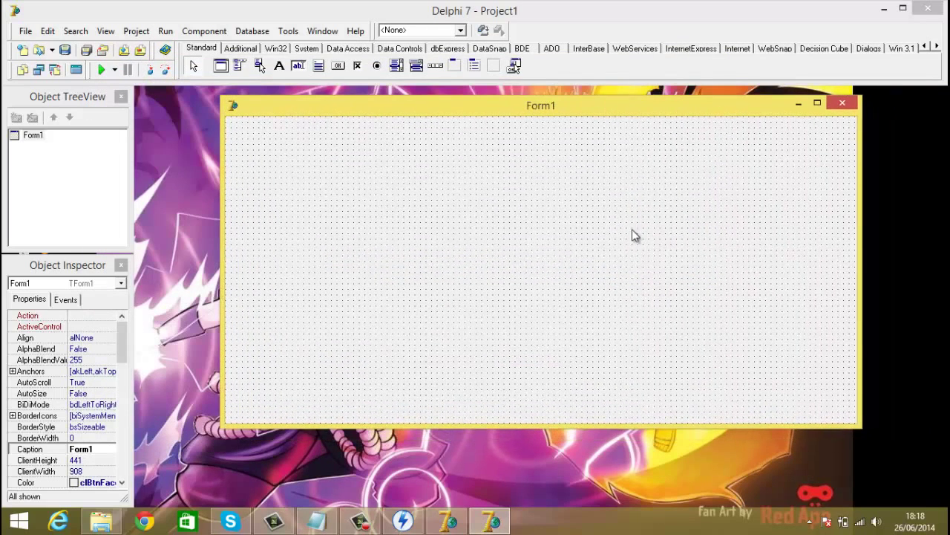
Switch to the Notepad notes and append "gente vou mostra uma demostração um injetor eu fiz com o delphi huehuheuheuhe", breaking the line before "o delphi".
left_click(317, 521)
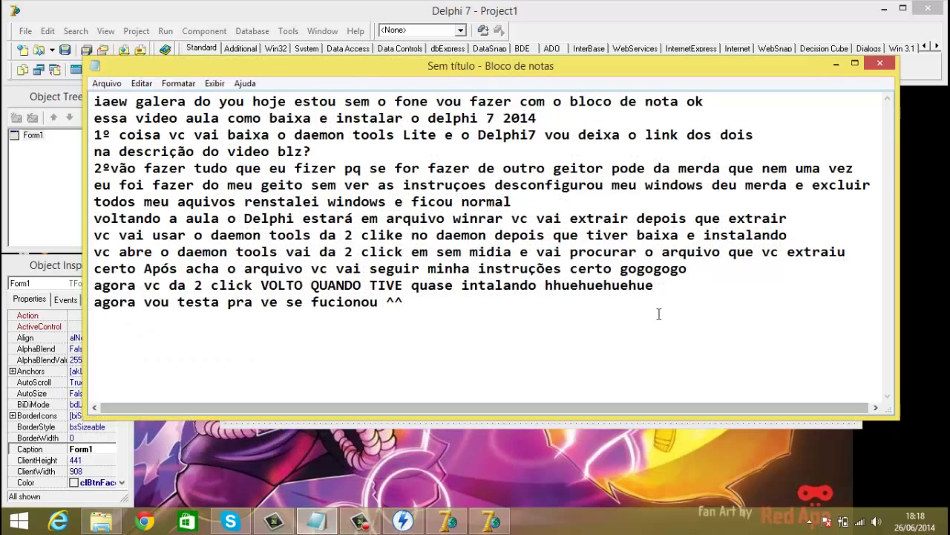
type("gente vou mos")
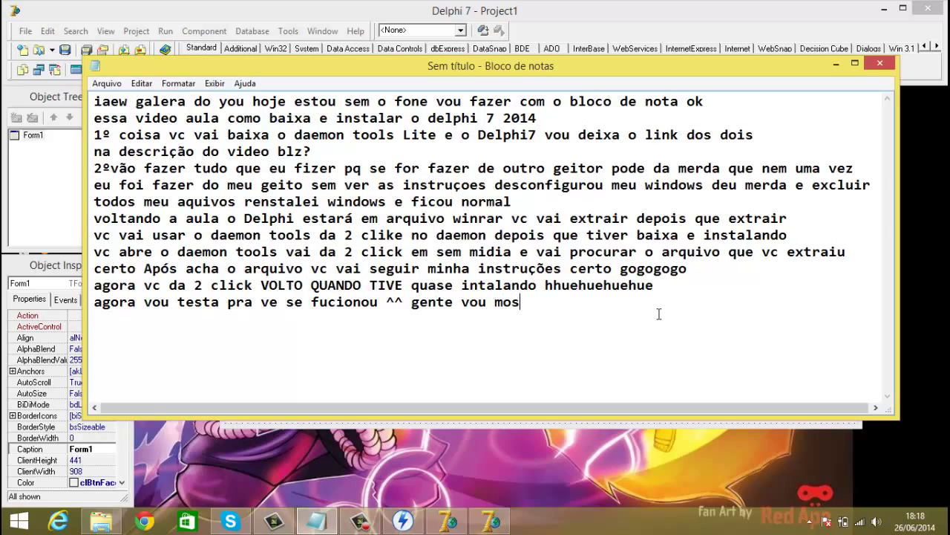
type("tra uma demos")
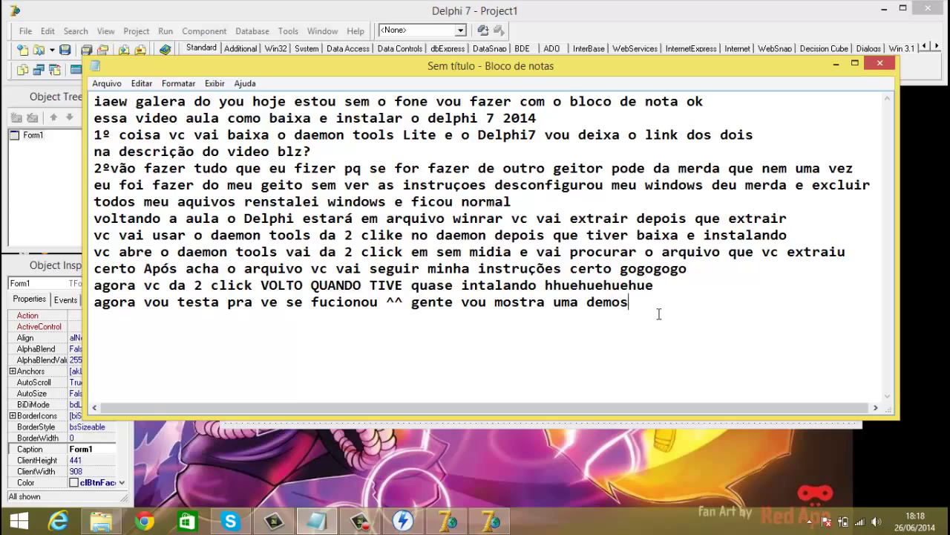
type("tração um injetor eu fiz")
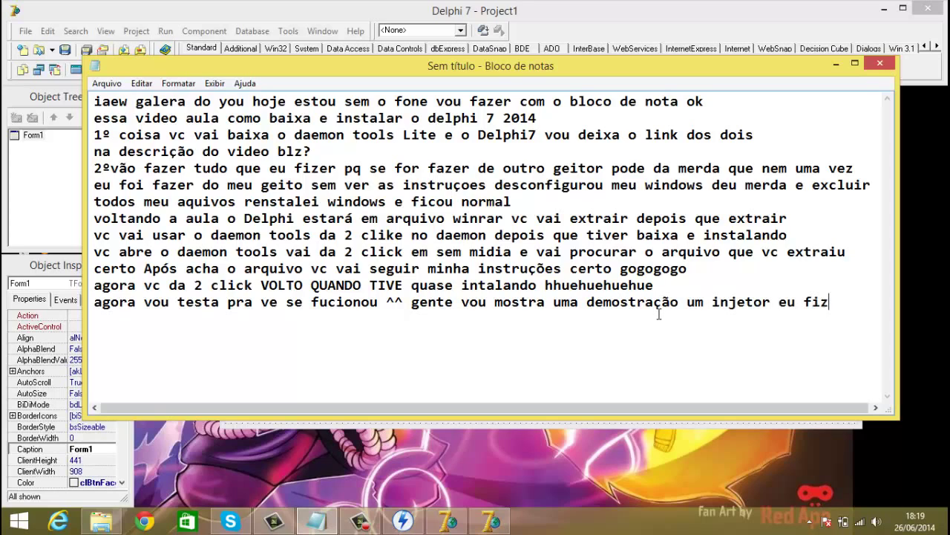
type(" com")
key("Return")
type("o delphi")
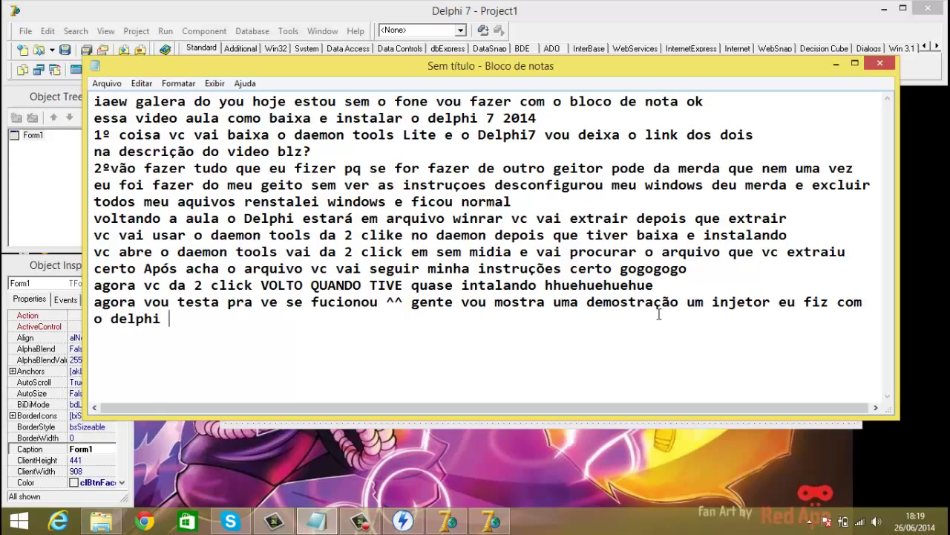
type(" huehuheuheuhe")
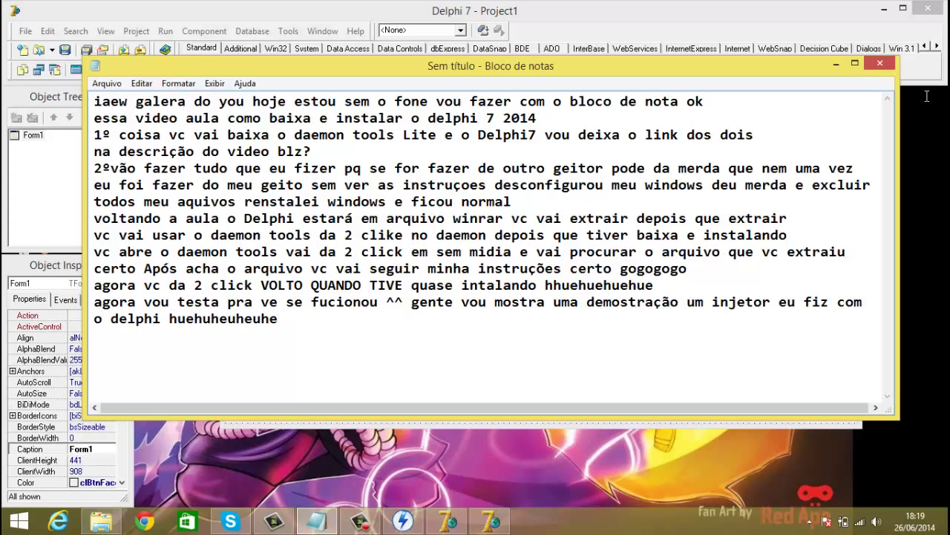
Minimize the notes and exit Delphi 7, answering its closing prompt.
left_click(836, 64)
left_click(926, 9)
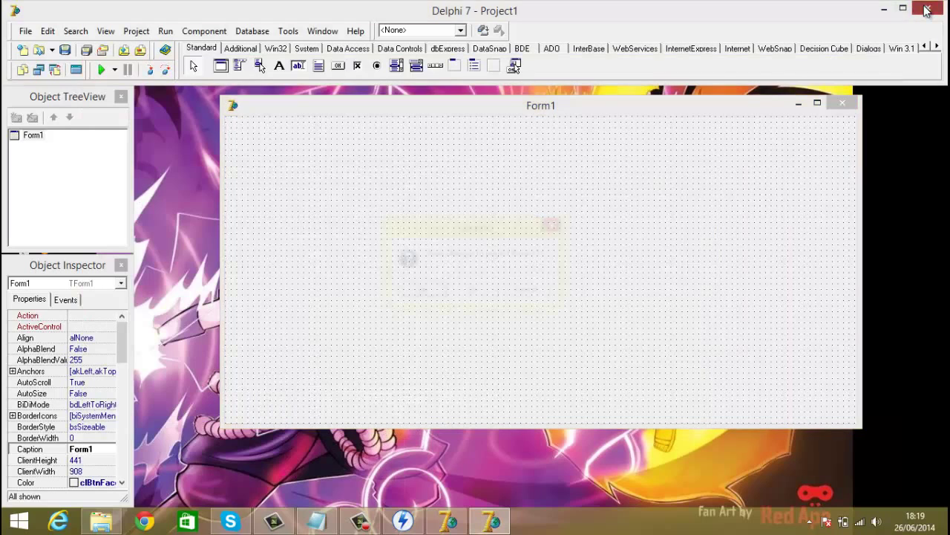
left_click(471, 293)
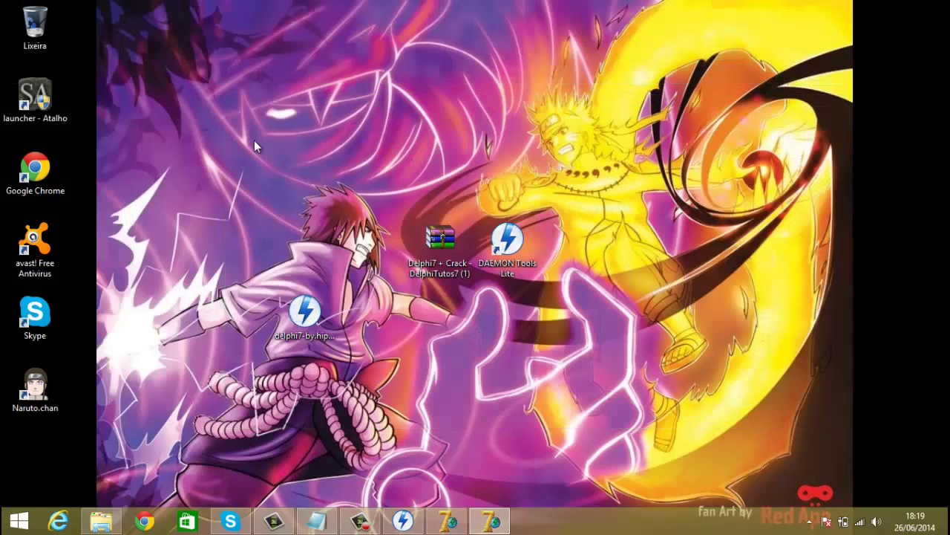
Launch the Naruto.chan injector from its desktop shortcut.
left_click(35, 387)
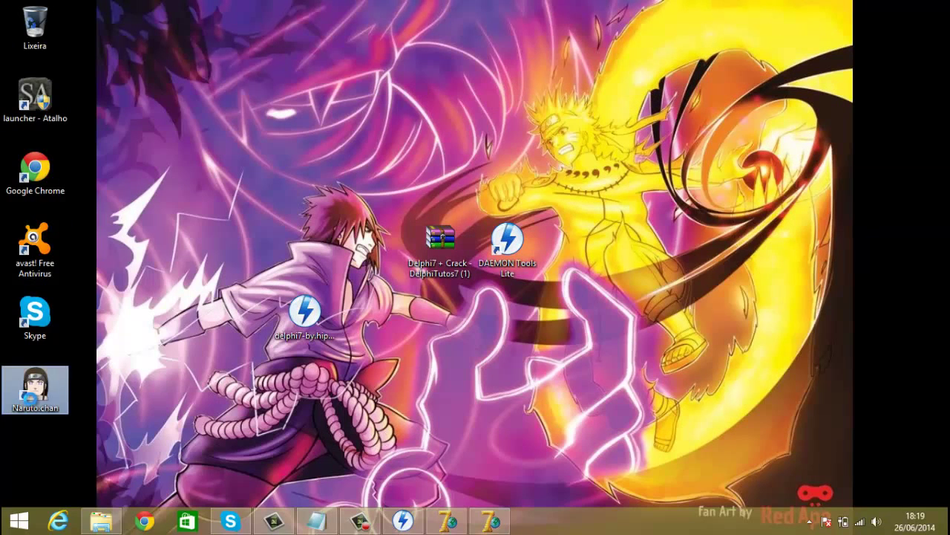
key("Menu")
left_click(173, 140)
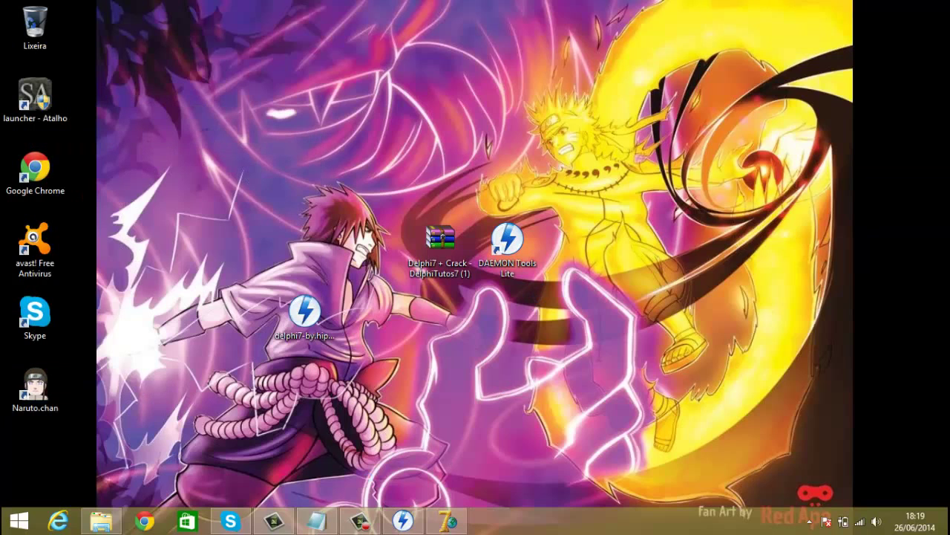
Append "ficou massa né?" to the last line of the Notepad notes and minimize them.
left_click(317, 522)
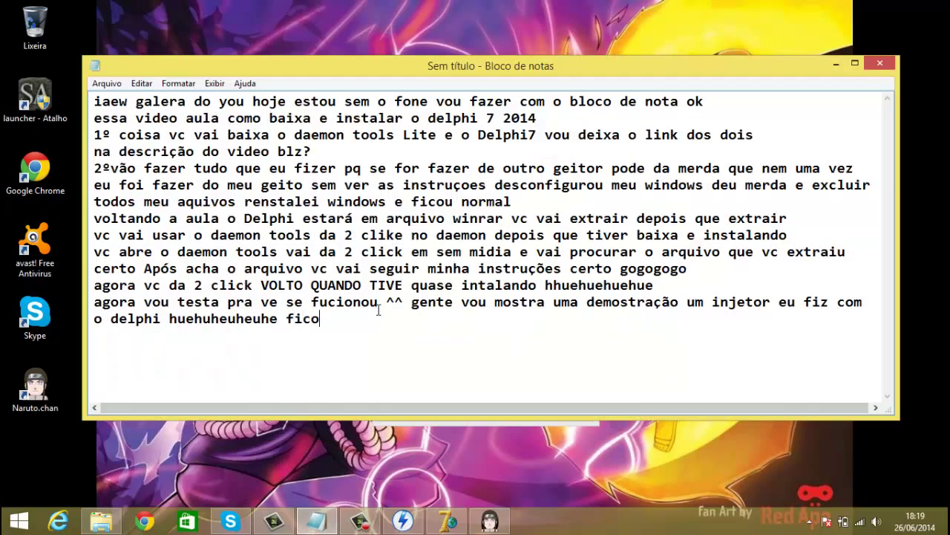
type("n")
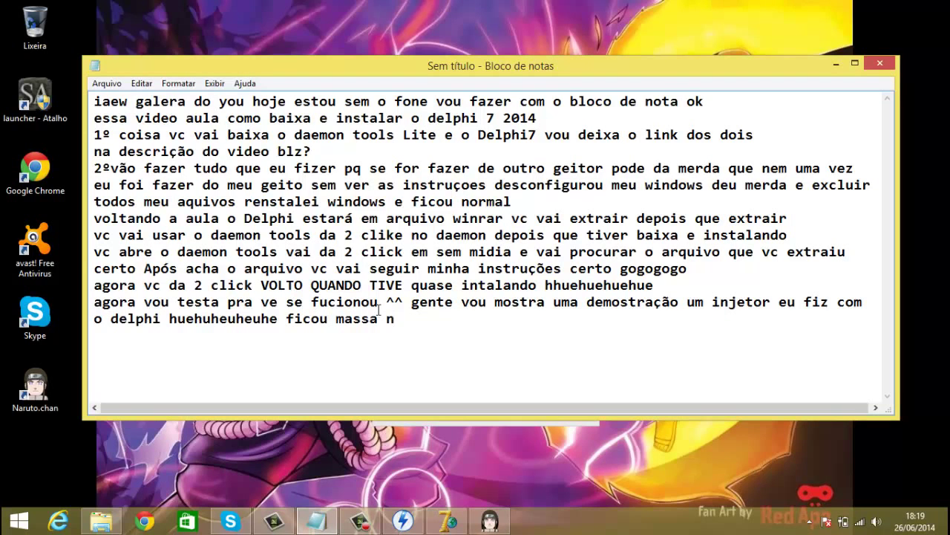
left_click(838, 63)
Reposition the injector window, visit its linked website and return to the injector.
left_click_drag(485, 87, 465, 74)
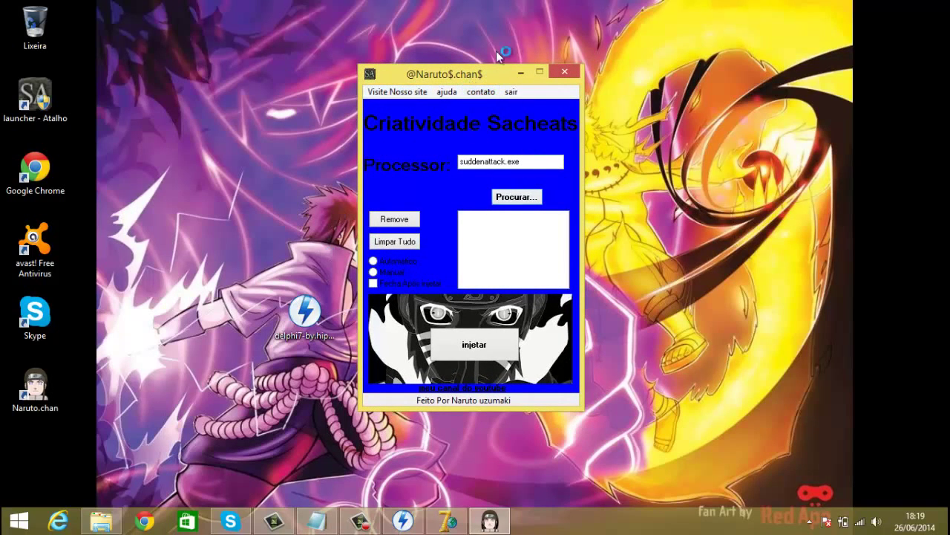
left_click(390, 93)
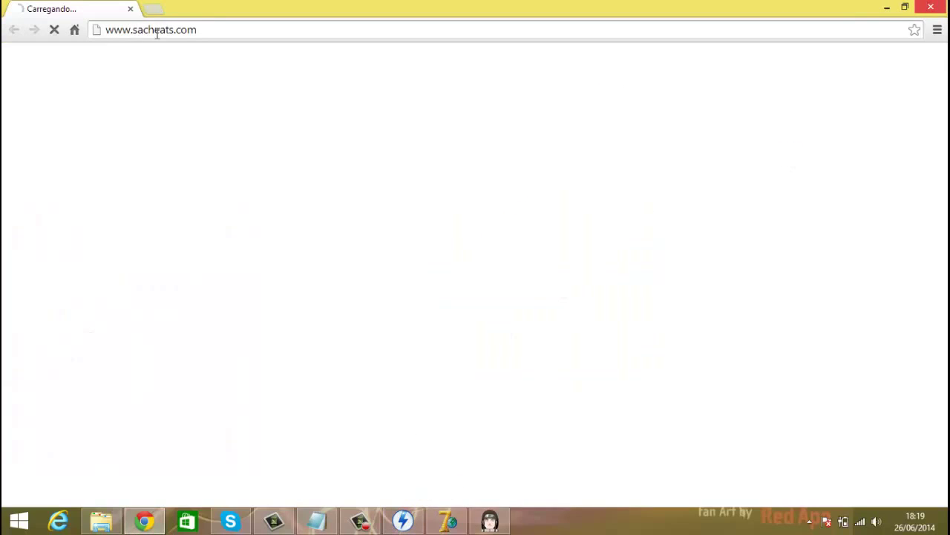
left_click(196, 30)
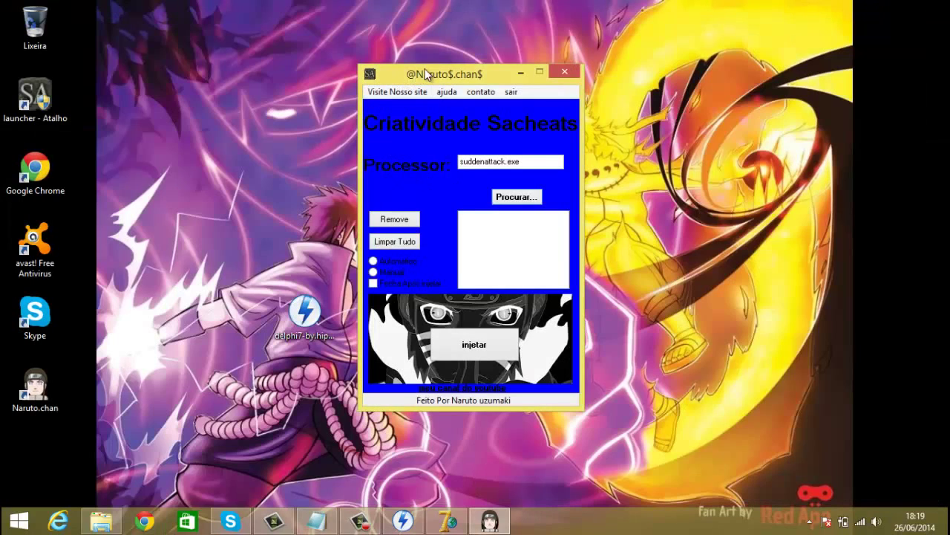
Move the injector window slightly and try its Procurar file browsing function.
left_click_drag(425, 72, 453, 67)
left_click(536, 192)
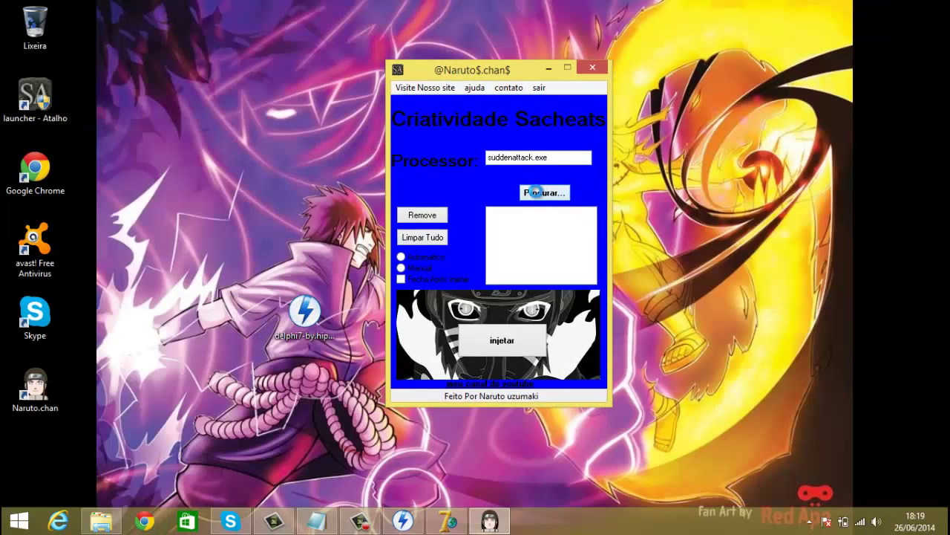
left_click(692, 80)
Add the closing line "vou acaba minha video aula por aqui escrever-se no meu canal e flw ^^ descupa pelos erros" to the Notepad notes.
left_click(332, 529)
left_click(331, 527)
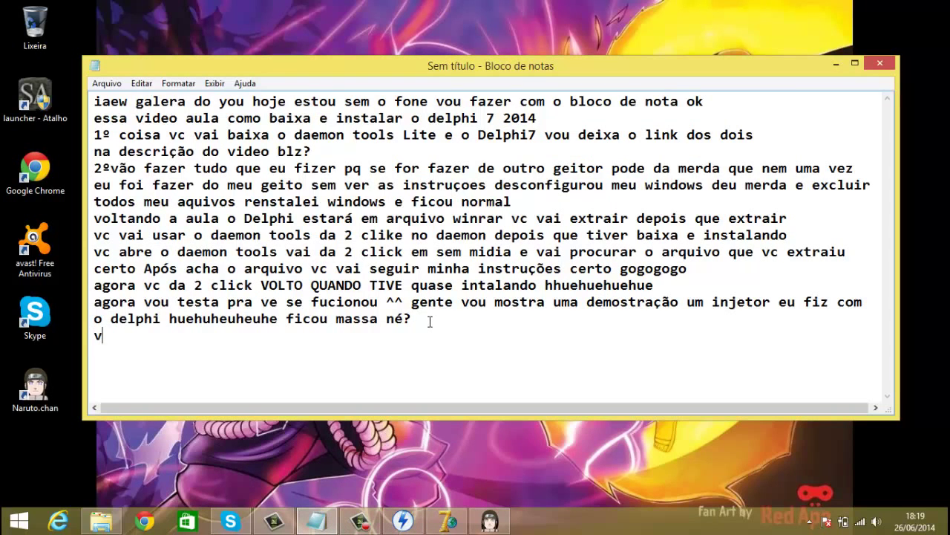
type("acaba mi")
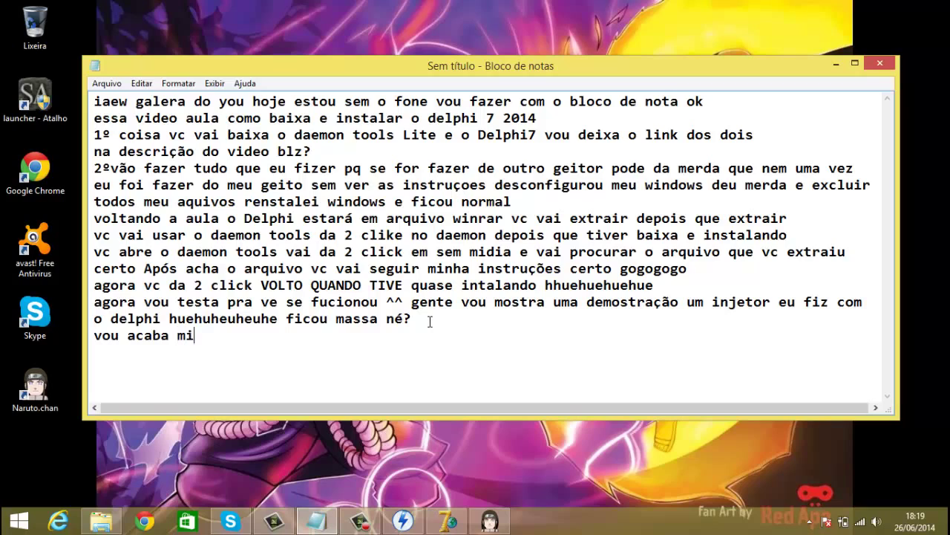
type("nha video aula por aqui e")
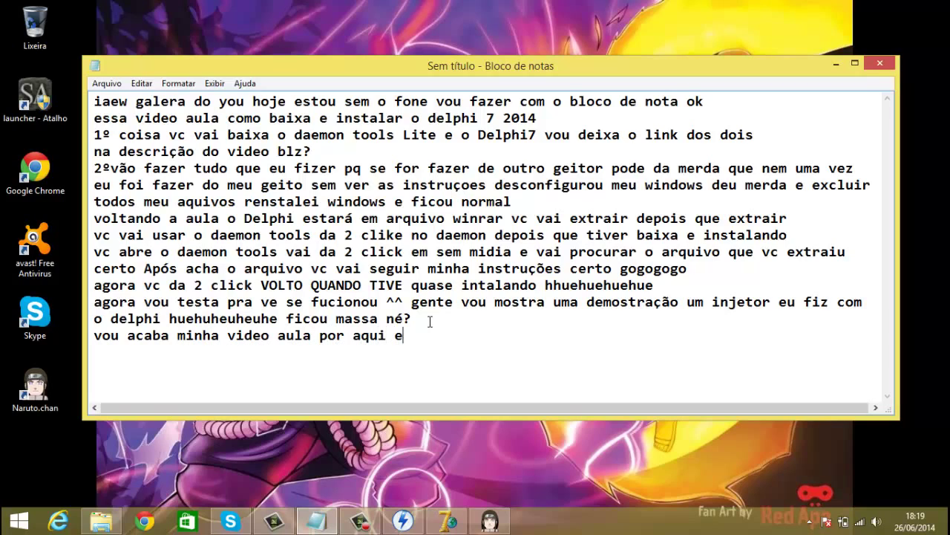
type("screver-se no meu canal e flw ^^")
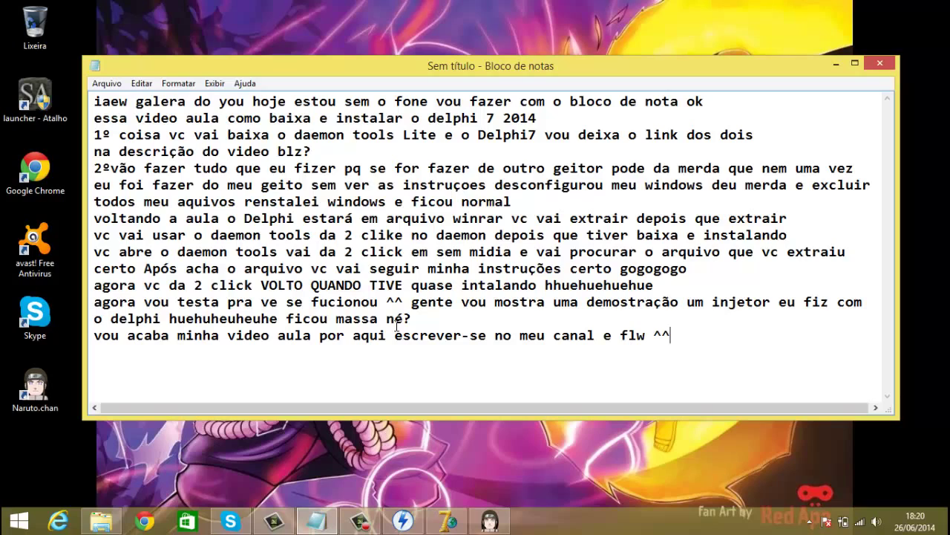
type("pa pelos erros")
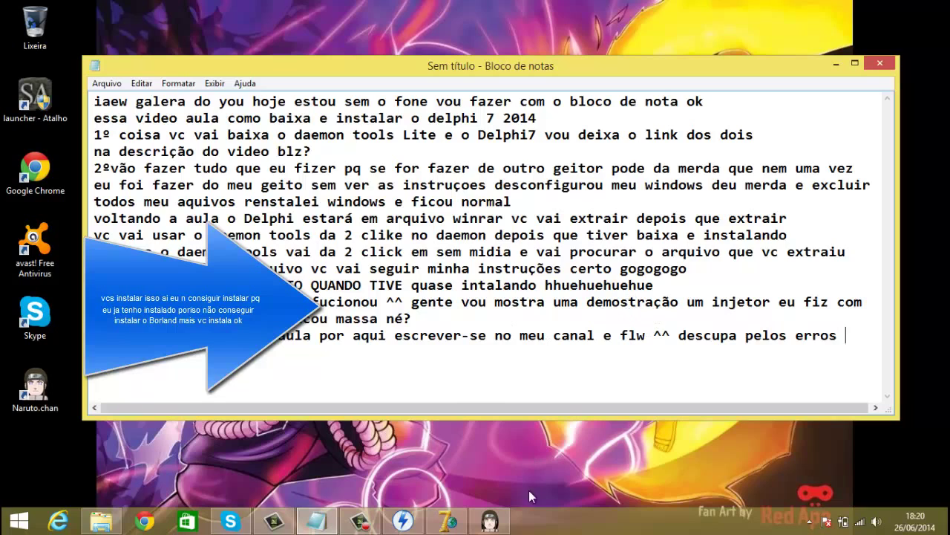
left_click(360, 521)
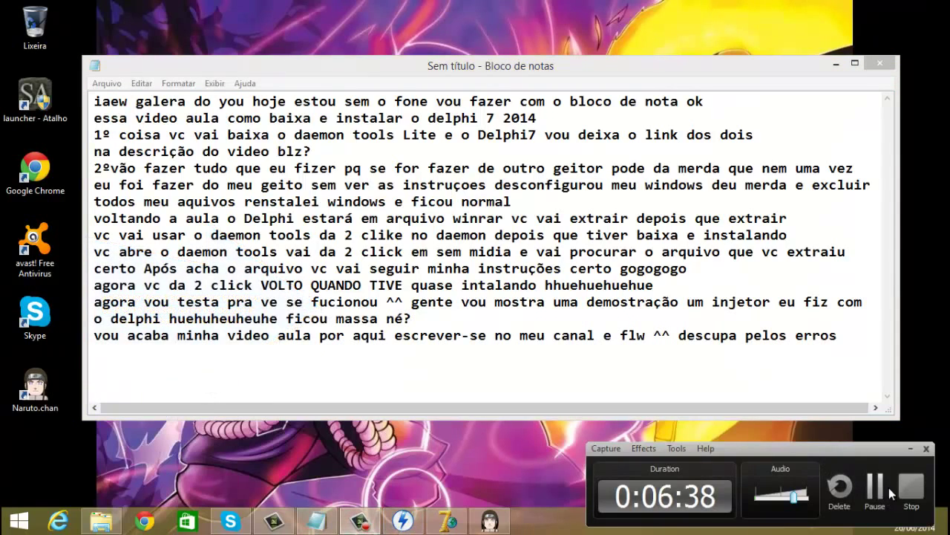